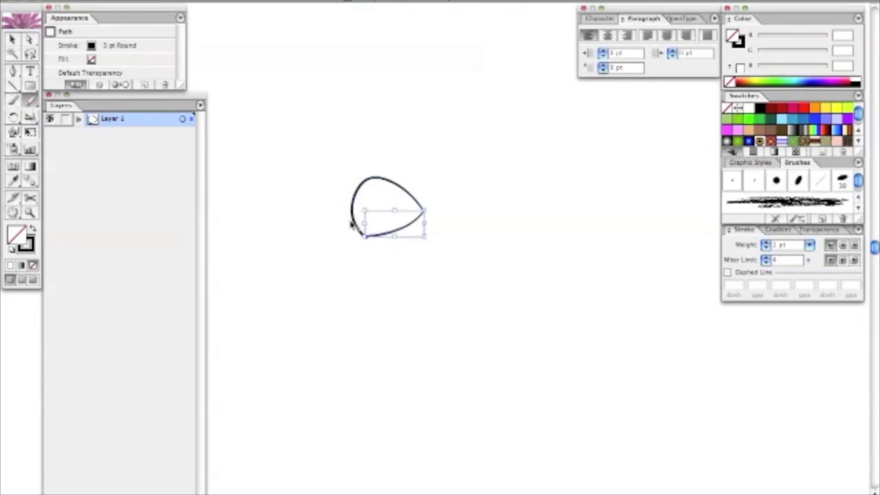
- Draw the character's head around the eye: outer eye contour, brow bump, pointed upper beak, inner mouth curve and lower jaw
{"action": "mouse_move", "coordinate": [424, 195]}
{"action": "left_mouse_down"}
{"action": "mouse_move", "coordinate": [359, 226]}
{"action": "mouse_move", "coordinate": [360, 174]}
{"action": "mouse_move", "coordinate": [405, 174]}
{"action": "mouse_move", "coordinate": [354, 216]}
{"action": "mouse_move", "coordinate": [365, 245]}
{"action": "mouse_move", "coordinate": [429, 266]}
{"action": "left_mouse_up"}
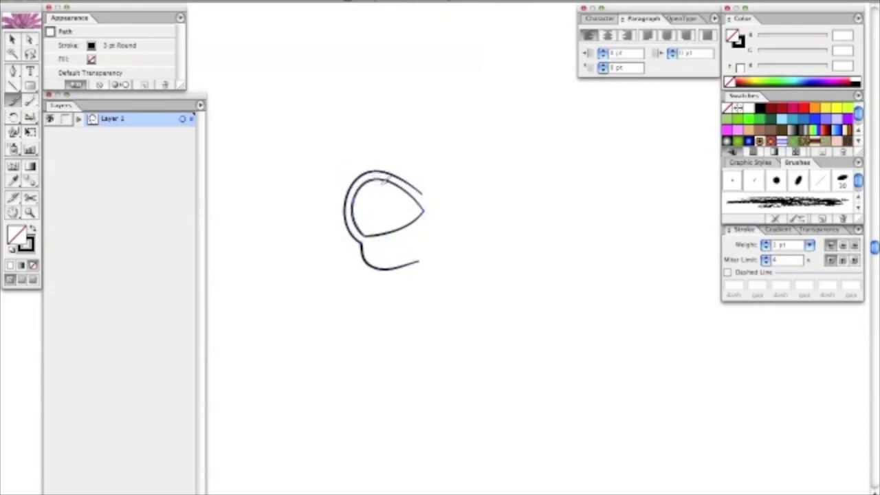
{"action": "left_click_drag", "start_coordinate": [451, 180], "coordinate": [400, 176]}
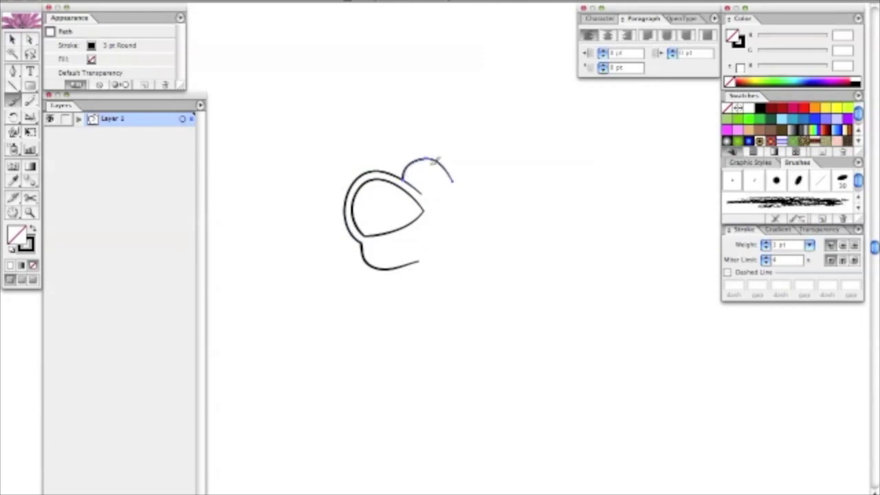
{"action": "left_click_drag", "start_coordinate": [361, 242], "coordinate": [431, 262]}
{"action": "left_click_drag", "start_coordinate": [473, 234], "coordinate": [445, 184]}
{"action": "mouse_move", "coordinate": [432, 227]}
{"action": "left_mouse_down"}
{"action": "mouse_move", "coordinate": [394, 275]}
{"action": "mouse_move", "coordinate": [427, 289]}
{"action": "mouse_move", "coordinate": [433, 250]}
{"action": "mouse_move", "coordinate": [433, 282]}
{"action": "left_mouse_up"}
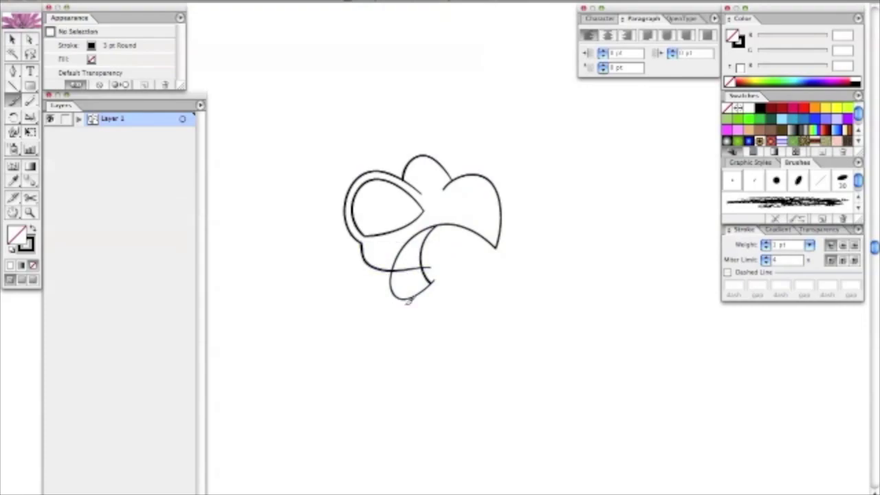
{"action": "left_click_drag", "start_coordinate": [359, 242], "coordinate": [416, 303]}
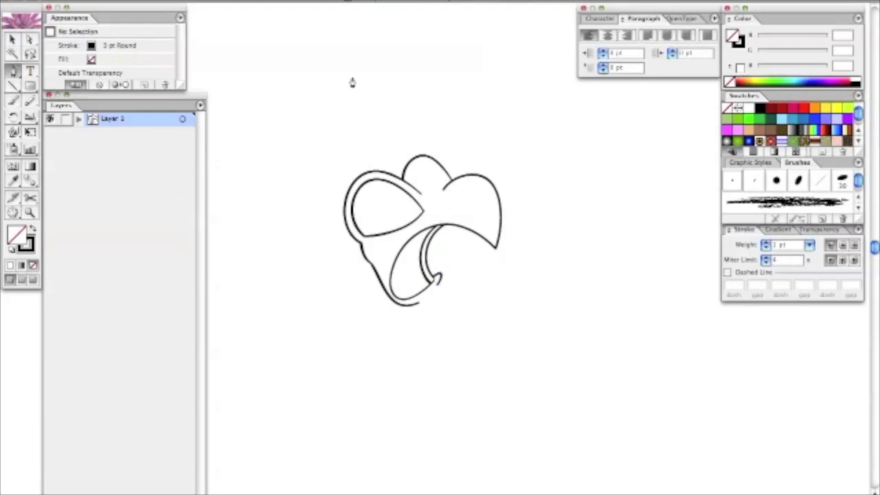
- Draw the first antenna with the Pen tool as a long curve rising from the head, bent back sharply at its tip
{"action": "left_click", "coordinate": [233, 68]}
{"action": "left_click_drag", "start_coordinate": [371, 196], "coordinate": [442, 318]}
{"action": "left_click", "coordinate": [12, 39]}
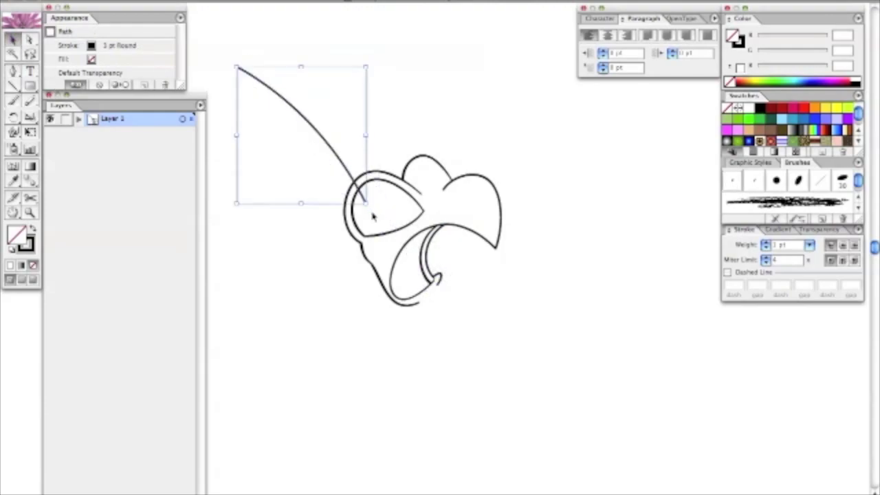
{"action": "left_click", "coordinate": [15, 71]}
{"action": "left_click", "coordinate": [233, 69]}
{"action": "left_click_drag", "start_coordinate": [389, 55], "coordinate": [429, 132]}
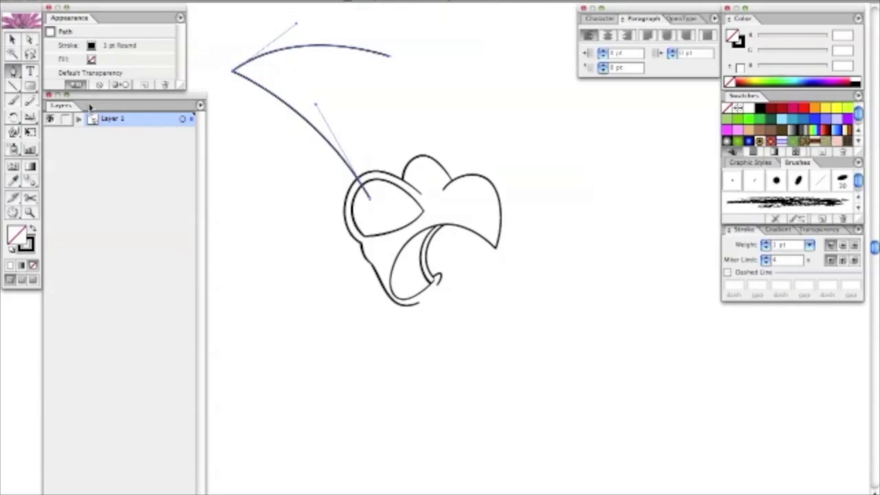
- Close the chin outline freehand and add crease lines to the shut eyelid
{"action": "key", "text": "n"}
{"action": "left_click", "coordinate": [429, 132], "text": "ctrl"}
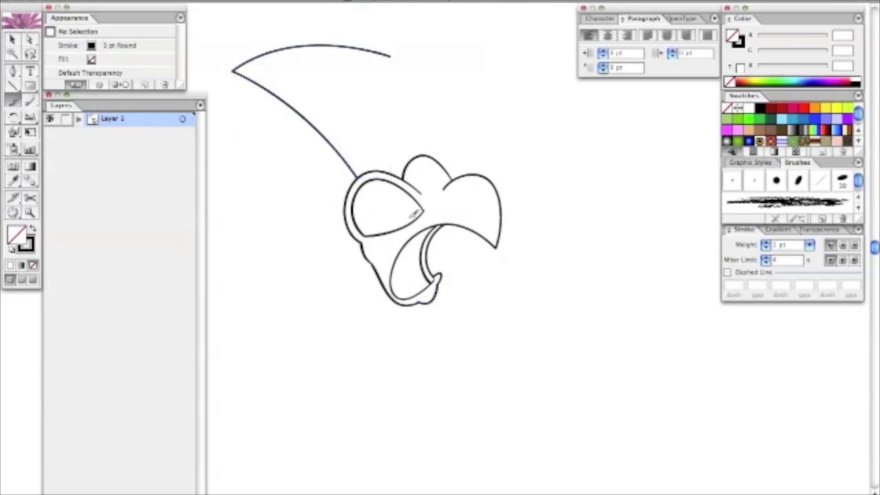
{"action": "left_click", "coordinate": [383, 198], "text": "ctrl"}
{"action": "key", "text": "n"}
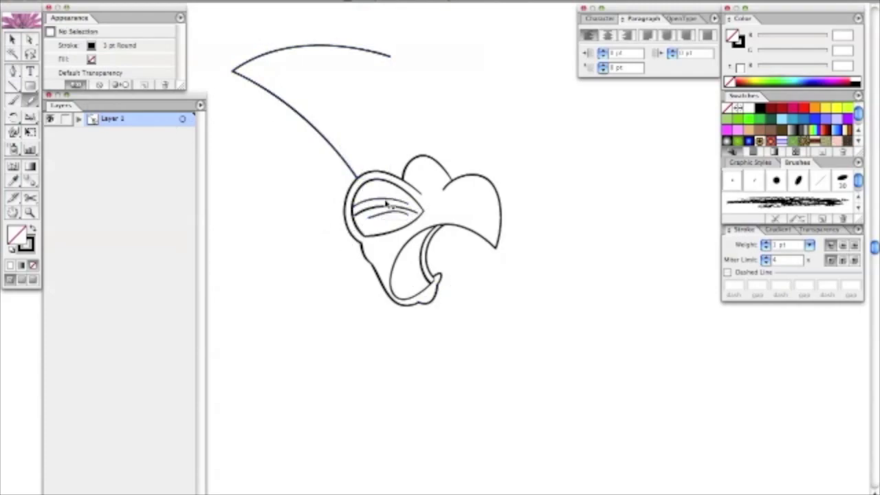
- Draw the second antenna with the Pen tool, rising from the brow bump and bending into a long curved end
{"action": "key", "text": "p"}
{"action": "scroll", "coordinate": [419, 134], "scroll_direction": "up", "scroll_amount": 3}
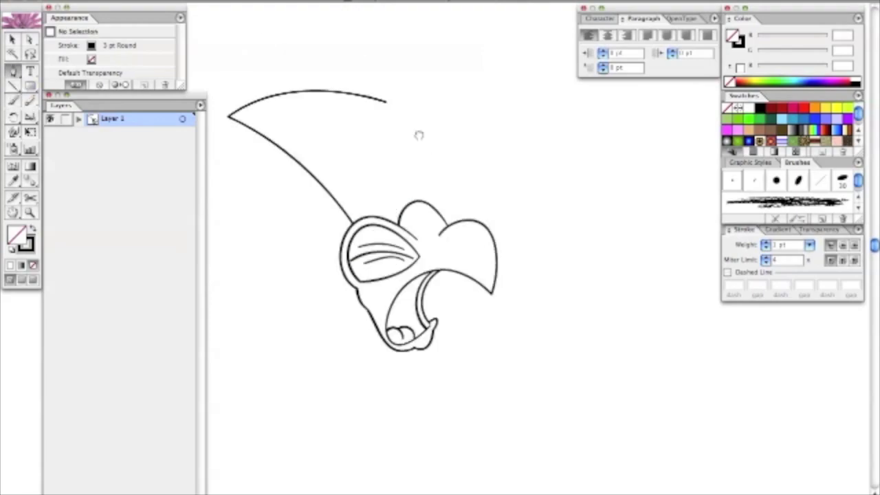
{"action": "left_click", "coordinate": [415, 224]}
{"action": "left_click_drag", "start_coordinate": [371, 117], "coordinate": [337, 89]}
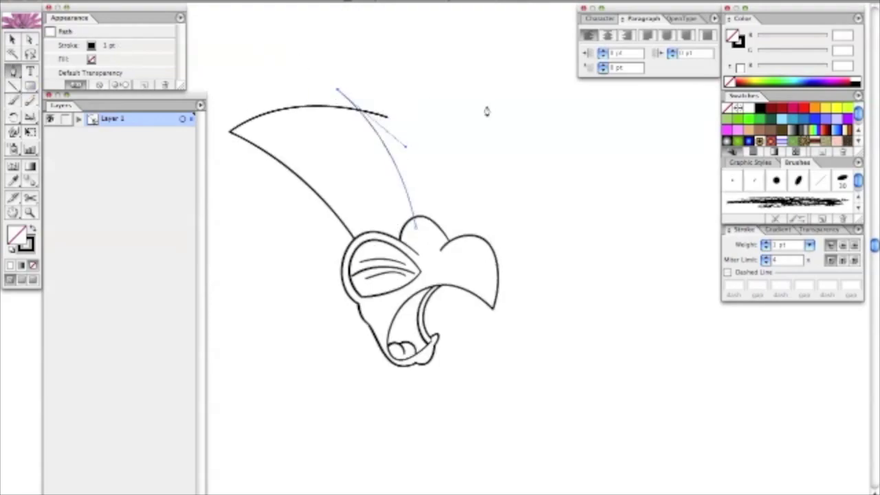
{"action": "left_click", "coordinate": [557, 125]}
{"action": "key", "text": "n"}
{"action": "left_click", "coordinate": [429, 209], "text": "ctrl"}
- Save the drawing
{"action": "key", "text": "ctrl+s"}
{"action": "key", "text": "Return"}
{"action": "key", "text": "Return"}
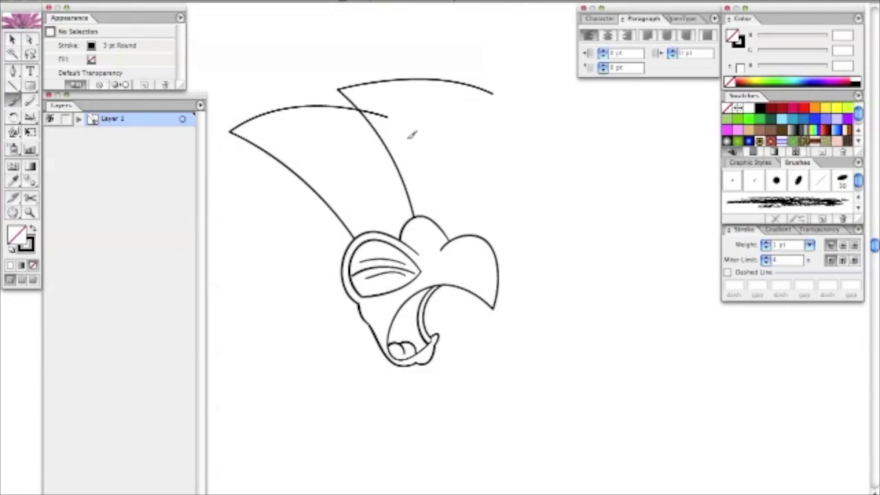
- Draw the neck and rounded body outline below the jaw in one continuous brush stroke
{"action": "scroll", "coordinate": [440, 248], "scroll_direction": "down", "scroll_amount": 3}
{"action": "mouse_move", "coordinate": [435, 279]}
{"action": "left_mouse_down"}
{"action": "mouse_move", "coordinate": [385, 454]}
{"action": "mouse_move", "coordinate": [478, 387]}
{"action": "mouse_move", "coordinate": [490, 282]}
{"action": "mouse_move", "coordinate": [481, 272]}
{"action": "left_mouse_up"}
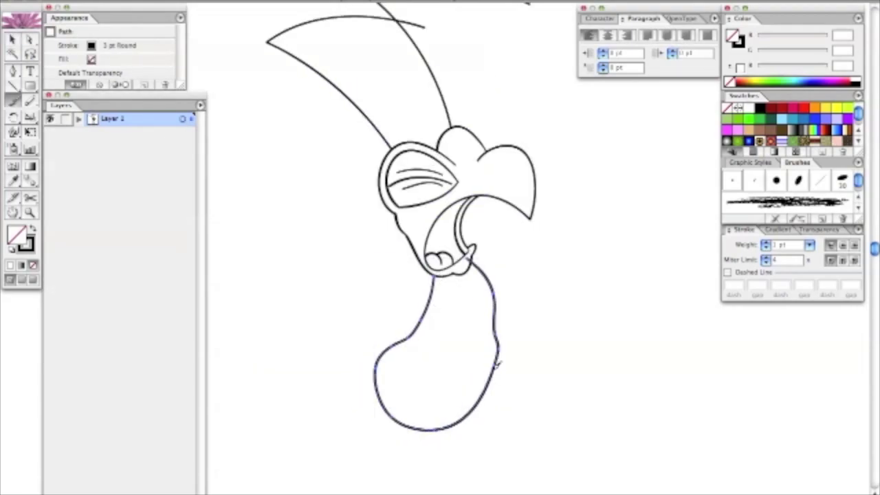
{"action": "key", "text": "ctrl+shift+a"}
- Draw a microphone in front of the mouth with an oval head and a straight, round-ended handle
{"action": "mouse_move", "coordinate": [461, 205]}
{"action": "left_mouse_down"}
{"action": "mouse_move", "coordinate": [263, 102]}
{"action": "mouse_move", "coordinate": [321, 156]}
{"action": "left_mouse_up"}
{"action": "key", "text": "b"}
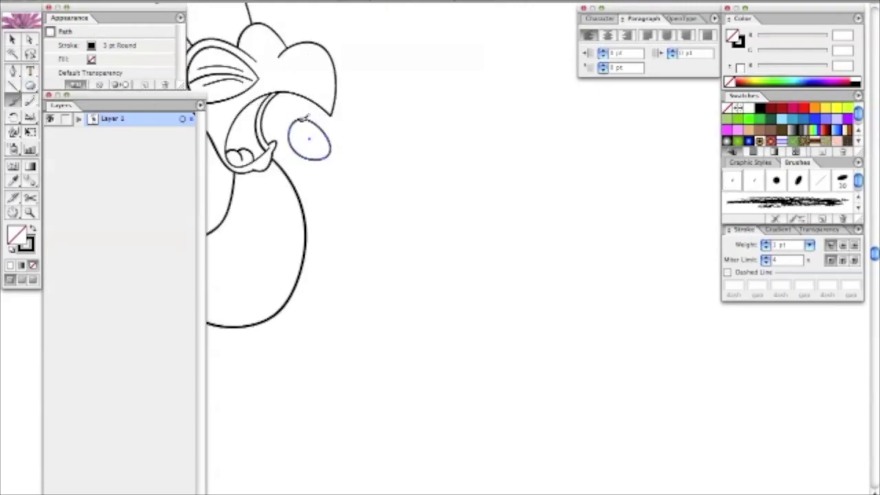
{"action": "left_click", "coordinate": [15, 72]}
{"action": "left_click", "coordinate": [316, 158]}
{"action": "left_click", "coordinate": [371, 195]}
{"action": "left_click", "coordinate": [328, 135], "text": "ctrl"}
{"action": "key", "text": "b"}
{"action": "key", "text": "ctrl+shift+a"}
{"action": "scroll", "coordinate": [481, 199], "scroll_direction": "left", "scroll_amount": 3}
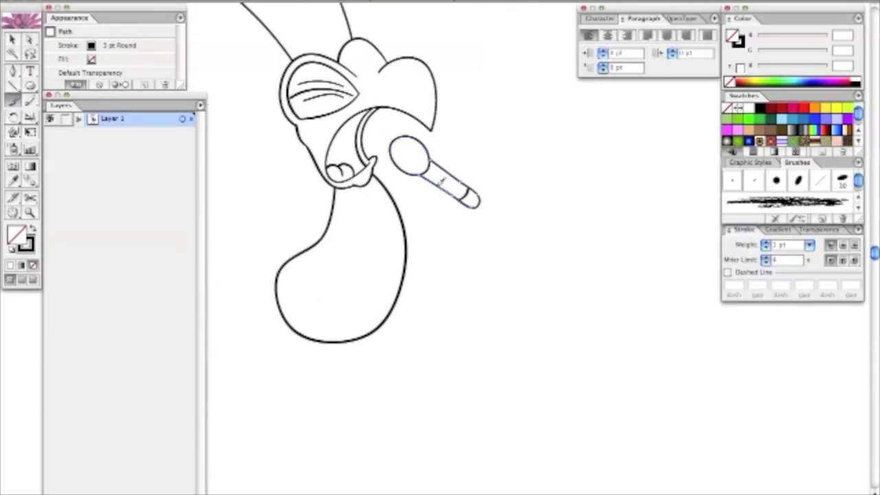
- Draw the bent arm reaching up to the microphone and a hand with fingers gripping the handle
{"action": "mouse_move", "coordinate": [380, 219]}
{"action": "left_mouse_down"}
{"action": "mouse_move", "coordinate": [353, 227]}
{"action": "mouse_move", "coordinate": [344, 217]}
{"action": "mouse_move", "coordinate": [302, 268]}
{"action": "mouse_move", "coordinate": [325, 311]}
{"action": "left_mouse_up"}
{"action": "key", "text": "ctrl+shift+a"}
{"action": "mouse_move", "coordinate": [440, 195]}
{"action": "left_mouse_down"}
{"action": "mouse_move", "coordinate": [454, 226]}
{"action": "mouse_move", "coordinate": [424, 226]}
{"action": "left_mouse_up"}
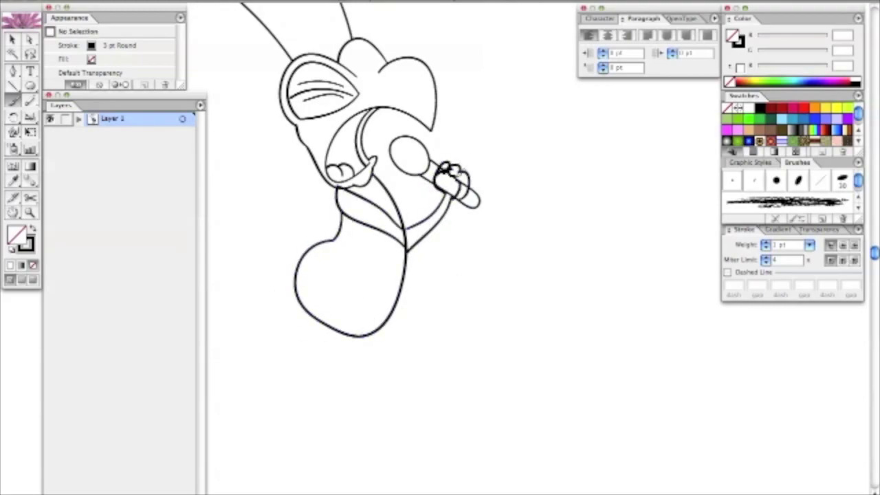
{"action": "left_click_drag", "start_coordinate": [447, 171], "coordinate": [462, 180]}
{"action": "key", "text": "n"}
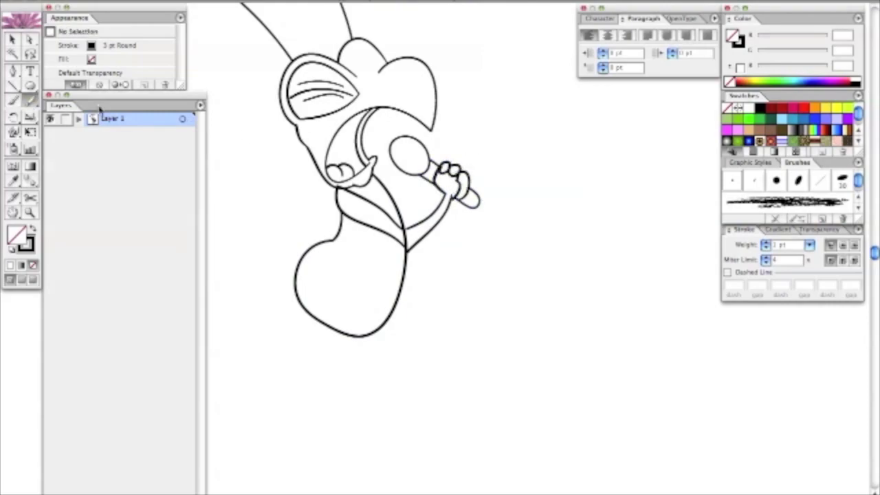
- Redraw the upper arm's curves from shoulder to elbow and clear the body outline where it crosses the arm
{"action": "left_click_drag", "start_coordinate": [474, 141], "coordinate": [529, 204]}
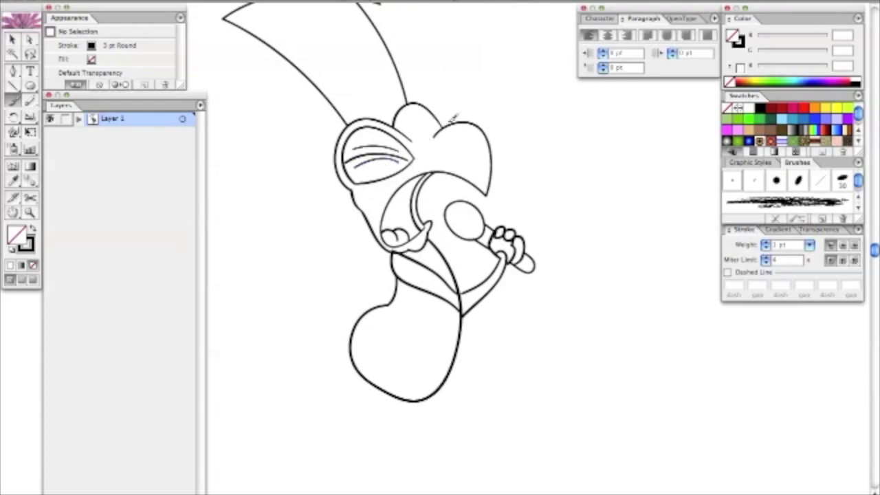
{"action": "left_click_drag", "start_coordinate": [461, 294], "coordinate": [388, 269]}
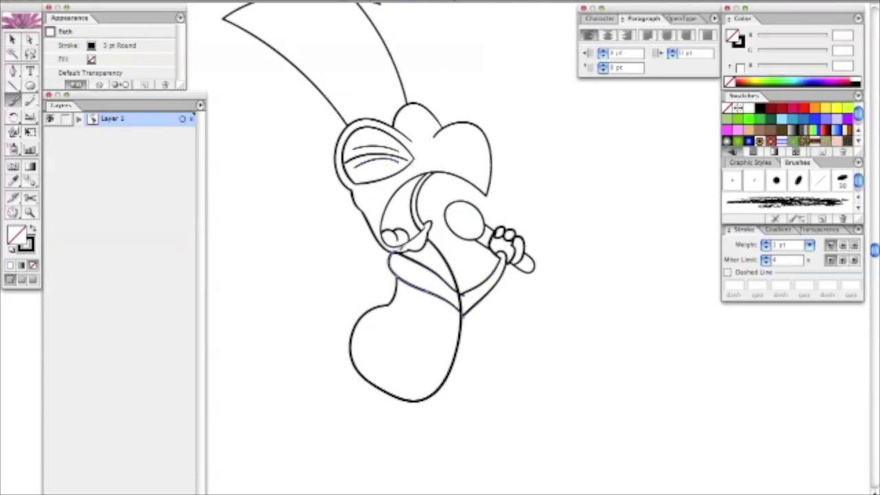
{"action": "mouse_move", "coordinate": [462, 292]}
{"action": "left_mouse_down"}
{"action": "mouse_move", "coordinate": [389, 273]}
{"action": "mouse_move", "coordinate": [407, 252]}
{"action": "left_mouse_up"}
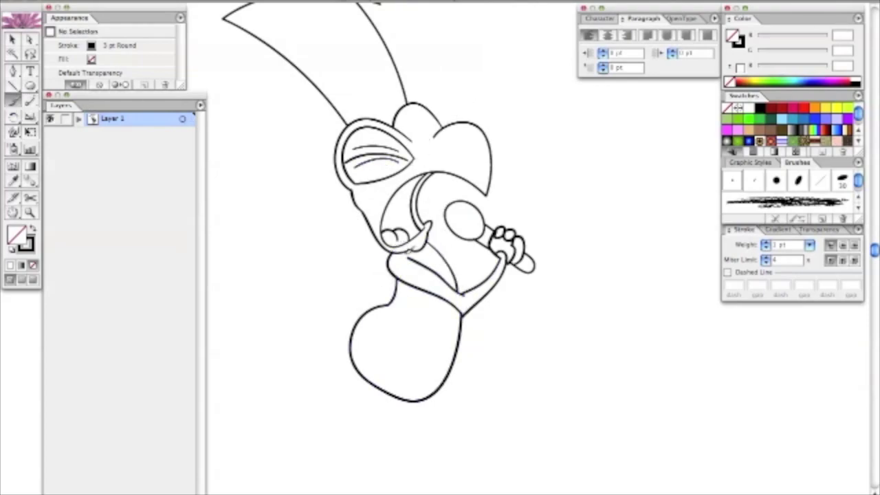
- Draw a curved shirt hem across the waist with a small pointed flap at each end
{"action": "mouse_move", "coordinate": [398, 302]}
{"action": "left_mouse_down"}
{"action": "mouse_move", "coordinate": [435, 332]}
{"action": "mouse_move", "coordinate": [469, 315]}
{"action": "left_mouse_up"}
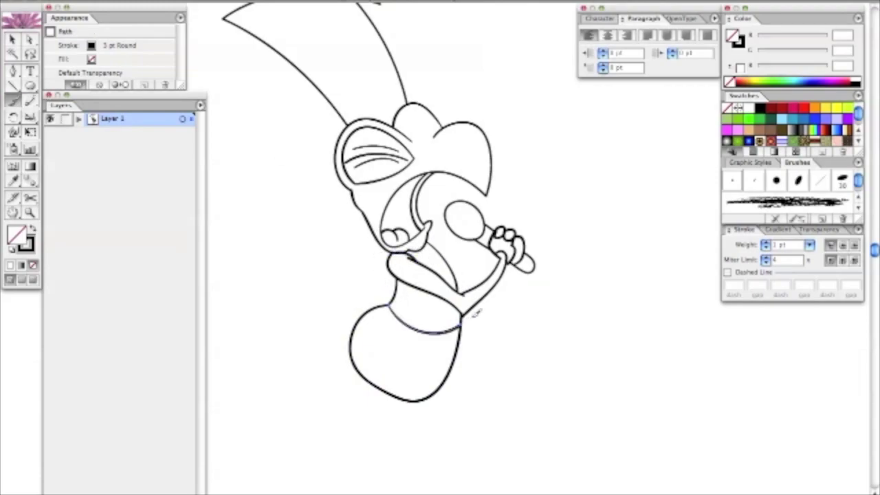
{"action": "key", "text": "ctrl+shift+a"}
{"action": "left_click", "coordinate": [459, 330], "text": "ctrl"}
{"action": "left_click", "coordinate": [510, 319], "text": "ctrl"}
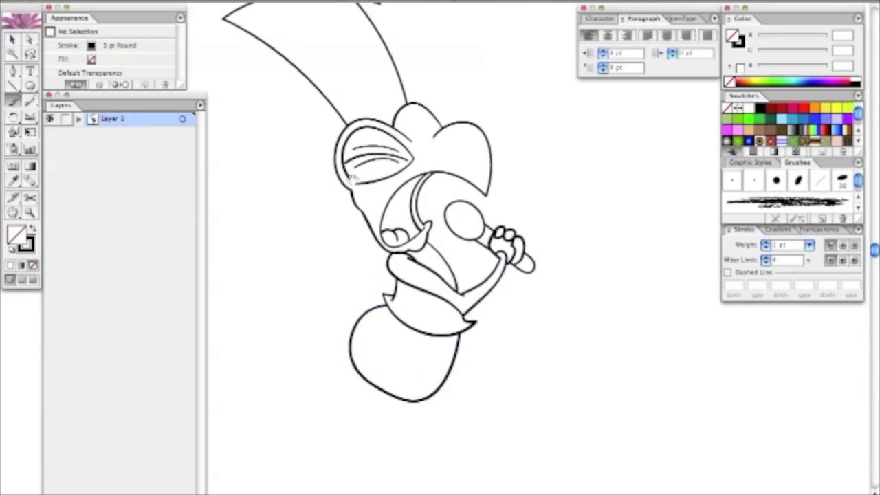
- Draw both legs in a striding pose below the body, each ending in a shoe
{"action": "left_click_drag", "start_coordinate": [510, 319], "coordinate": [432, 294]}
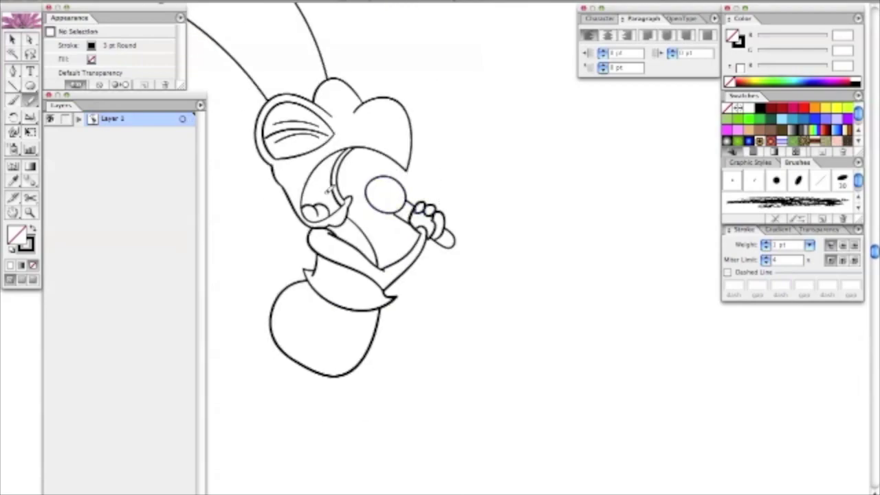
{"action": "key", "text": "b"}
{"action": "left_click_drag", "start_coordinate": [377, 329], "coordinate": [423, 388]}
{"action": "left_click_drag", "start_coordinate": [361, 361], "coordinate": [371, 480]}
{"action": "mouse_move", "coordinate": [422, 388]}
{"action": "left_mouse_down"}
{"action": "mouse_move", "coordinate": [381, 461]}
{"action": "mouse_move", "coordinate": [455, 458]}
{"action": "left_mouse_up"}
{"action": "left_click_drag", "start_coordinate": [376, 444], "coordinate": [368, 473]}
{"action": "left_click", "coordinate": [29, 100]}
{"action": "key", "text": "super+shift+a"}
{"action": "key", "text": "b"}
{"action": "mouse_move", "coordinate": [235, 392]}
{"action": "left_mouse_down"}
{"action": "mouse_move", "coordinate": [311, 353]}
{"action": "mouse_move", "coordinate": [241, 320]}
{"action": "mouse_move", "coordinate": [300, 283]}
{"action": "mouse_move", "coordinate": [243, 344]}
{"action": "mouse_move", "coordinate": [278, 365]}
{"action": "mouse_move", "coordinate": [289, 306]}
{"action": "left_mouse_up"}
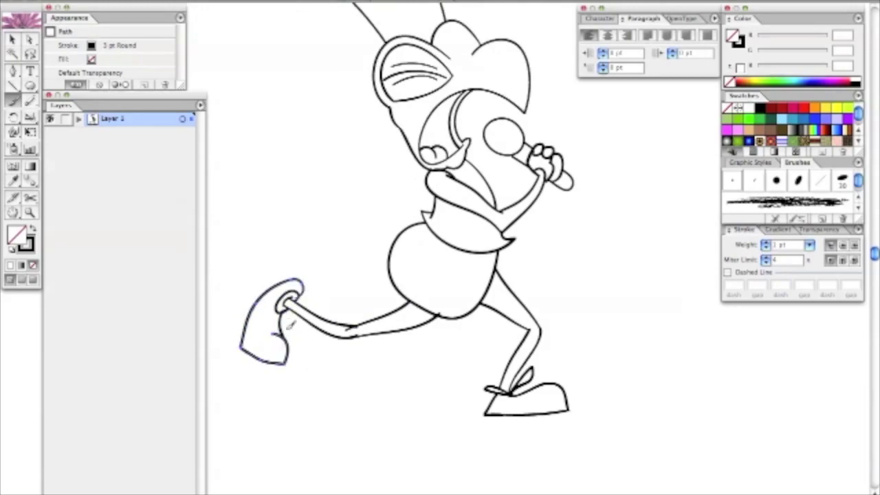
{"action": "key", "text": "super+shift+a"}
- Name the first drawing's layer Panel 1, lock it, and create a new layer named Panel 2
{"action": "left_click_drag", "start_coordinate": [396, 239], "coordinate": [167, 200]}
{"action": "key", "text": "super+alt+l"}
{"action": "type", "text": "Panel 2"}
{"action": "key", "text": "Return"}
- Draw the second panel's larger head in blank space: creased shut eye, brow bump, hooked beak, open mouth and back of head
{"action": "left_click_drag", "start_coordinate": [613, 129], "coordinate": [314, 140]}
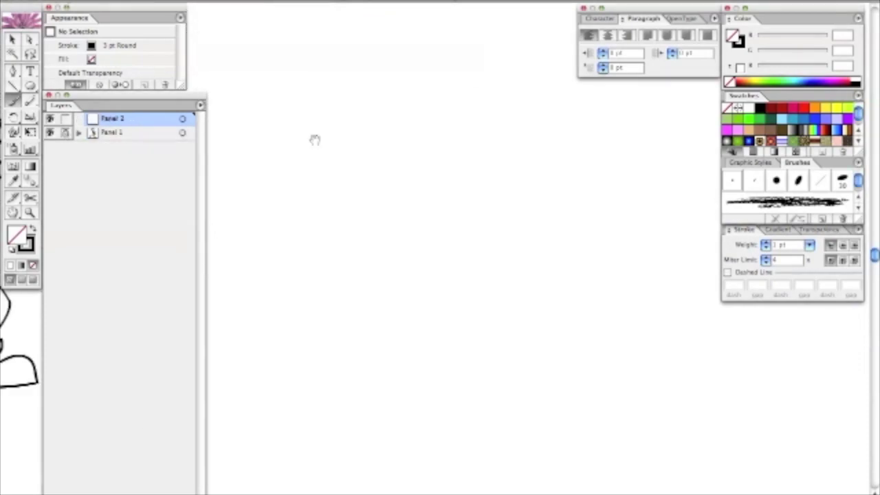
{"action": "mouse_move", "coordinate": [405, 181]}
{"action": "left_mouse_down"}
{"action": "mouse_move", "coordinate": [491, 130]}
{"action": "mouse_move", "coordinate": [495, 180]}
{"action": "mouse_move", "coordinate": [474, 134]}
{"action": "mouse_move", "coordinate": [479, 97]}
{"action": "mouse_move", "coordinate": [496, 141]}
{"action": "left_mouse_up"}
{"action": "mouse_move", "coordinate": [507, 141]}
{"action": "left_mouse_down"}
{"action": "mouse_move", "coordinate": [552, 134]}
{"action": "mouse_move", "coordinate": [579, 148]}
{"action": "mouse_move", "coordinate": [572, 169]}
{"action": "left_mouse_up"}
{"action": "mouse_move", "coordinate": [399, 165]}
{"action": "left_mouse_down"}
{"action": "mouse_move", "coordinate": [334, 309]}
{"action": "mouse_move", "coordinate": [421, 255]}
{"action": "mouse_move", "coordinate": [472, 330]}
{"action": "mouse_move", "coordinate": [416, 304]}
{"action": "left_mouse_up"}
{"action": "left_click_drag", "start_coordinate": [572, 169], "coordinate": [536, 318]}
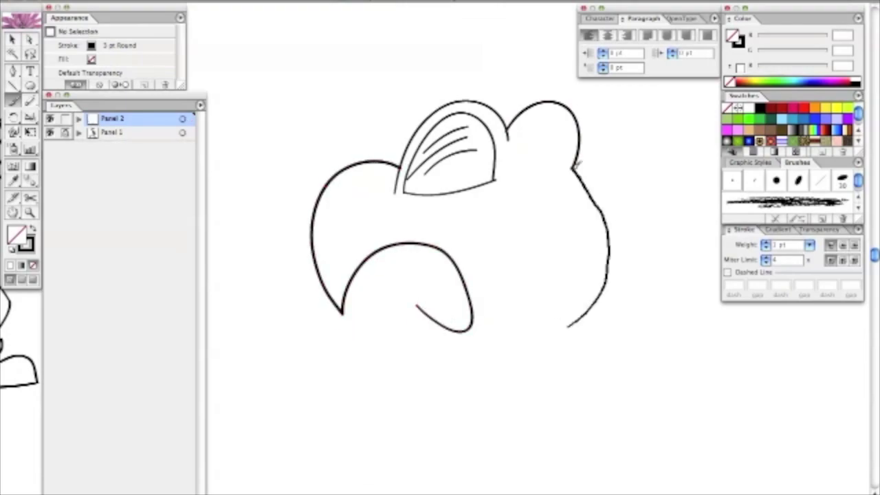
- Add the tongue, lower lip and jaw to the second head and refine the curve at the back of the head
{"action": "key", "text": "ctrl+shift+a"}
{"action": "left_click", "coordinate": [413, 238], "text": "ctrl"}
{"action": "left_click_drag", "start_coordinate": [413, 238], "coordinate": [480, 316]}
{"action": "key", "text": "ctrl+shift+a"}
{"action": "left_click_drag", "start_coordinate": [423, 295], "coordinate": [482, 278]}
{"action": "mouse_move", "coordinate": [428, 285]}
{"action": "left_mouse_down"}
{"action": "mouse_move", "coordinate": [413, 297]}
{"action": "mouse_move", "coordinate": [481, 339]}
{"action": "mouse_move", "coordinate": [536, 317]}
{"action": "left_mouse_up"}
{"action": "left_click_drag", "start_coordinate": [432, 158], "coordinate": [446, 137]}
- Draw two tall antennae on the second head, each bent at the tip into a long curved end
{"action": "mouse_move", "coordinate": [509, 103]}
{"action": "left_mouse_down"}
{"action": "mouse_move", "coordinate": [585, 102]}
{"action": "mouse_move", "coordinate": [599, 222]}
{"action": "mouse_move", "coordinate": [543, 303]}
{"action": "left_mouse_up"}
{"action": "left_click_drag", "start_coordinate": [490, 60], "coordinate": [417, 210]}
{"action": "mouse_move", "coordinate": [475, 41]}
{"action": "left_mouse_down"}
{"action": "mouse_move", "coordinate": [570, 117]}
{"action": "mouse_move", "coordinate": [625, 63]}
{"action": "mouse_move", "coordinate": [502, 75]}
{"action": "mouse_move", "coordinate": [572, 165]}
{"action": "mouse_move", "coordinate": [452, 252]}
{"action": "mouse_move", "coordinate": [436, 275]}
{"action": "left_mouse_up"}
{"action": "left_click_drag", "start_coordinate": [306, 214], "coordinate": [212, 255]}
{"action": "left_click_drag", "start_coordinate": [582, 79], "coordinate": [575, 75]}
{"action": "left_click_drag", "start_coordinate": [337, 103], "coordinate": [176, 197]}
{"action": "left_click_drag", "start_coordinate": [340, 266], "coordinate": [403, 249]}
- Draw the long curve of the second figure's back, running down from the base of the head
{"action": "scroll", "coordinate": [404, 249], "scroll_direction": "down", "scroll_amount": 10}
{"action": "key", "text": "b"}
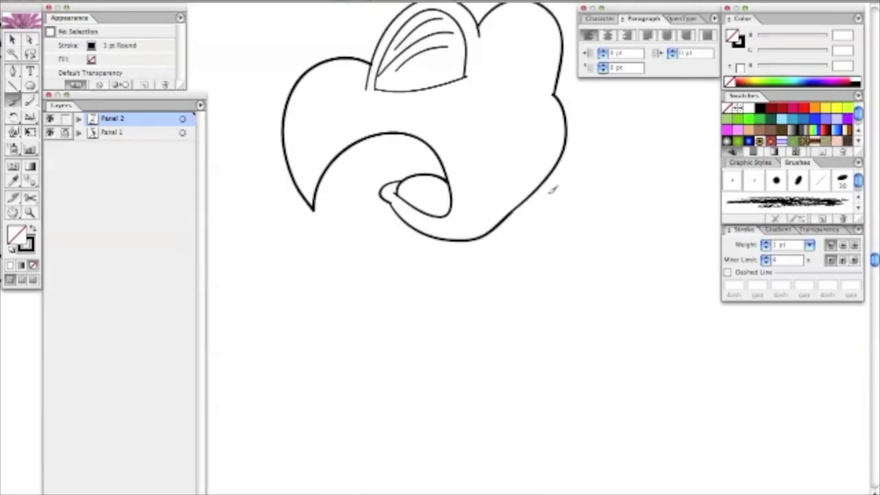
{"action": "left_click_drag", "start_coordinate": [514, 208], "coordinate": [672, 397]}
{"action": "left_click_drag", "start_coordinate": [337, 315], "coordinate": [467, 239]}
{"action": "left_click_drag", "start_coordinate": [346, 335], "coordinate": [471, 282]}
{"action": "scroll", "coordinate": [519, 293], "scroll_direction": "left", "scroll_amount": 10}
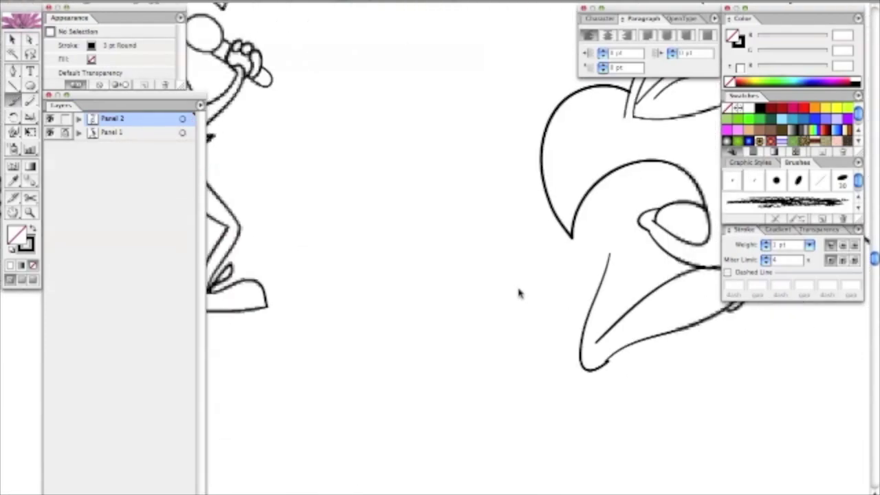
{"action": "scroll", "coordinate": [519, 294], "scroll_direction": "right", "scroll_amount": 10}
- Draw a rounded shoulder under the jaw and two curves for the upper arm hanging down from it
{"action": "left_click_drag", "start_coordinate": [524, 205], "coordinate": [492, 258]}
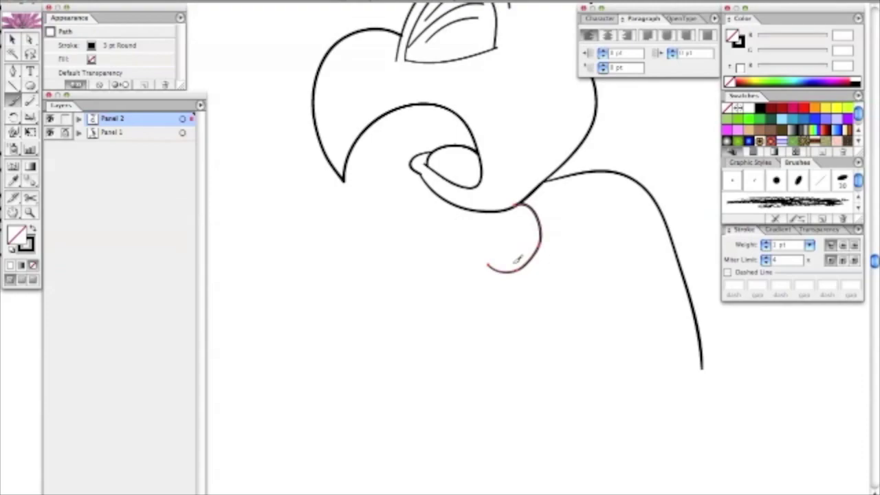
{"action": "left_click_drag", "start_coordinate": [403, 389], "coordinate": [469, 210]}
{"action": "left_click_drag", "start_coordinate": [427, 383], "coordinate": [506, 237]}
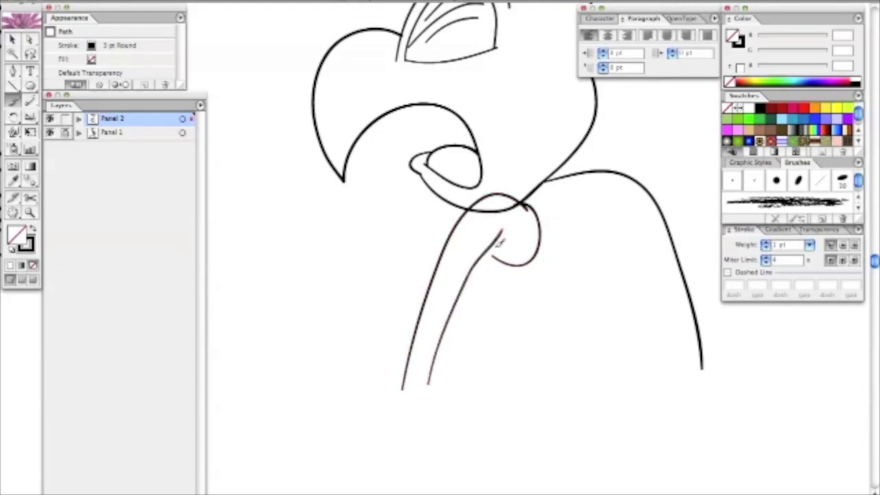
- Draw the second figure's chest and belly outline, extend the back line, and add a curved shirt hem between them
{"action": "scroll", "coordinate": [364, 121], "scroll_direction": "right", "scroll_amount": 5}
{"action": "left_click", "coordinate": [374, 180], "text": "ctrl"}
{"action": "mouse_move", "coordinate": [402, 184]}
{"action": "left_mouse_down"}
{"action": "mouse_move", "coordinate": [396, 240]}
{"action": "mouse_move", "coordinate": [450, 427]}
{"action": "left_mouse_up"}
{"action": "left_click_drag", "start_coordinate": [571, 292], "coordinate": [588, 411]}
{"action": "left_click", "coordinate": [476, 373], "text": "ctrl"}
{"action": "left_click_drag", "start_coordinate": [462, 377], "coordinate": [592, 361]}
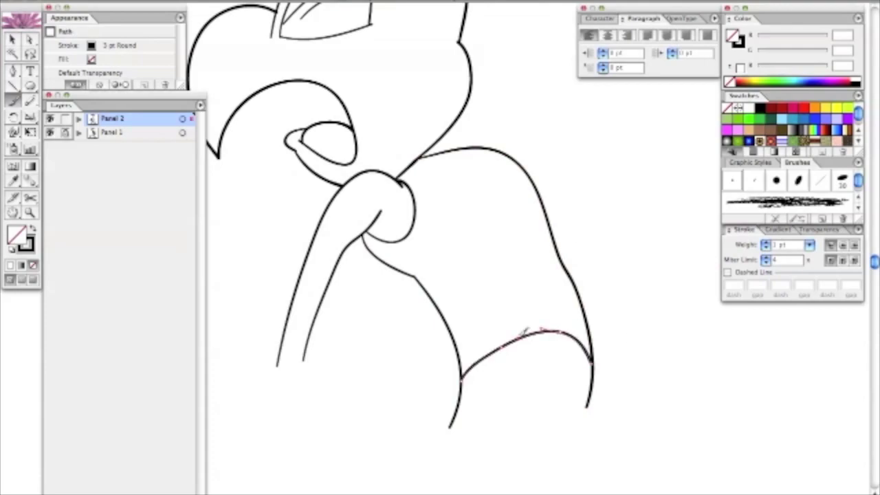
- Draw the outer and inner outlines of the second figure's thighs below the shirt hem
{"action": "mouse_move", "coordinate": [544, 405]}
{"action": "left_mouse_down"}
{"action": "mouse_move", "coordinate": [510, 490]}
{"action": "mouse_move", "coordinate": [509, 431]}
{"action": "mouse_move", "coordinate": [440, 402]}
{"action": "mouse_move", "coordinate": [425, 407]}
{"action": "left_mouse_up"}
{"action": "left_click", "coordinate": [466, 408], "text": "ctrl"}
{"action": "left_click_drag", "start_coordinate": [582, 426], "coordinate": [603, 320]}
{"action": "left_click_drag", "start_coordinate": [544, 327], "coordinate": [677, 423]}
- Draw the outer and inner edges of the hanging arm's forearm, continuing from the elbow
{"action": "left_click_drag", "start_coordinate": [435, 314], "coordinate": [458, 485]}
{"action": "left_click_drag", "start_coordinate": [462, 326], "coordinate": [474, 473]}
{"action": "left_click", "coordinate": [475, 473], "text": "ctrl"}
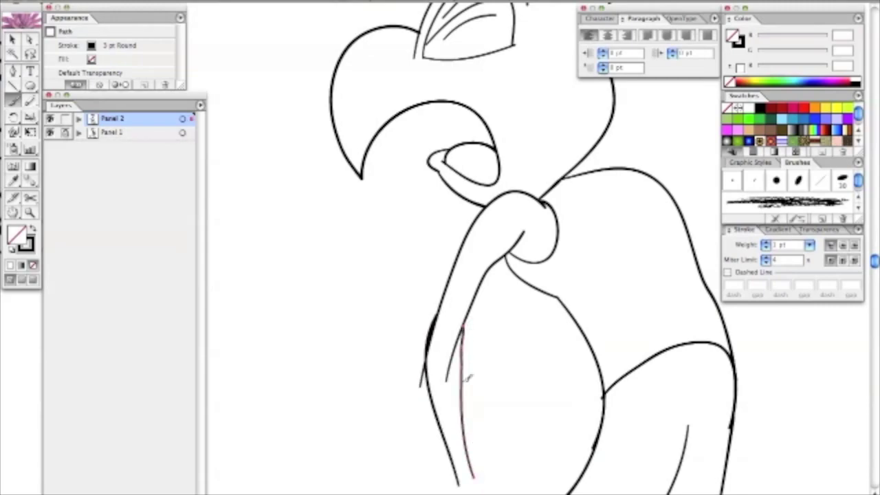
{"action": "left_click_drag", "start_coordinate": [461, 323], "coordinate": [462, 440]}
- Complete the second figure's shorts by extending the leg outlines and closing each leg with a curved lower edge
{"action": "mouse_move", "coordinate": [500, 265]}
{"action": "left_mouse_down"}
{"action": "mouse_move", "coordinate": [462, 199]}
{"action": "mouse_move", "coordinate": [403, 179]}
{"action": "left_mouse_up"}
{"action": "mouse_move", "coordinate": [457, 209]}
{"action": "left_mouse_down"}
{"action": "mouse_move", "coordinate": [507, 304]}
{"action": "mouse_move", "coordinate": [509, 372]}
{"action": "left_mouse_up"}
{"action": "left_click_drag", "start_coordinate": [509, 310], "coordinate": [636, 262]}
{"action": "mouse_move", "coordinate": [506, 83]}
{"action": "left_mouse_down"}
{"action": "mouse_move", "coordinate": [639, 305]}
{"action": "mouse_move", "coordinate": [647, 348]}
{"action": "left_mouse_up"}
{"action": "left_click", "coordinate": [685, 250], "text": "ctrl"}
{"action": "left_click_drag", "start_coordinate": [389, 187], "coordinate": [358, 121]}
- Draw the hanging arm's hand with thumb and fingers, joined to the forearm at the wrist
{"action": "mouse_move", "coordinate": [344, 327]}
{"action": "left_mouse_down"}
{"action": "mouse_move", "coordinate": [377, 345]}
{"action": "mouse_move", "coordinate": [371, 432]}
{"action": "left_mouse_up"}
{"action": "left_click_drag", "start_coordinate": [357, 369], "coordinate": [395, 419]}
{"action": "left_click", "coordinate": [370, 379], "text": "ctrl"}
{"action": "left_click_drag", "start_coordinate": [357, 341], "coordinate": [406, 405]}
{"action": "left_click", "coordinate": [396, 326], "text": "ctrl"}
{"action": "left_click", "coordinate": [337, 271], "text": "ctrl"}
{"action": "key", "text": "n"}
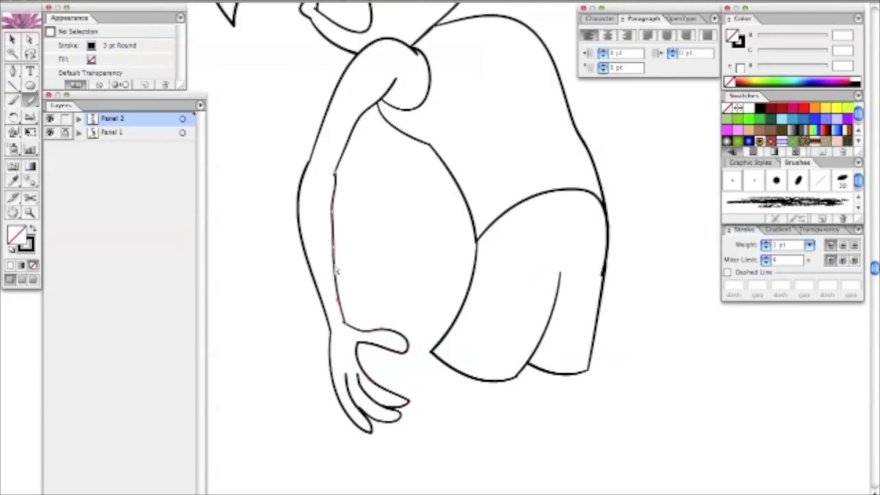
- Draw a tilted oval microphone head near the second figure's mouth and move it to blank space beside the figure
{"action": "left_click_drag", "start_coordinate": [355, 311], "coordinate": [430, 442]}
{"action": "key", "text": "l"}
{"action": "mouse_move", "coordinate": [354, 238]}
{"action": "left_mouse_down"}
{"action": "mouse_move", "coordinate": [403, 265]}
{"action": "mouse_move", "coordinate": [377, 205]}
{"action": "left_mouse_up"}
{"action": "left_click", "coordinate": [602, 121], "text": "ctrl"}
{"action": "key", "text": "ctrl+minus"}
{"action": "left_click", "coordinate": [394, 306]}
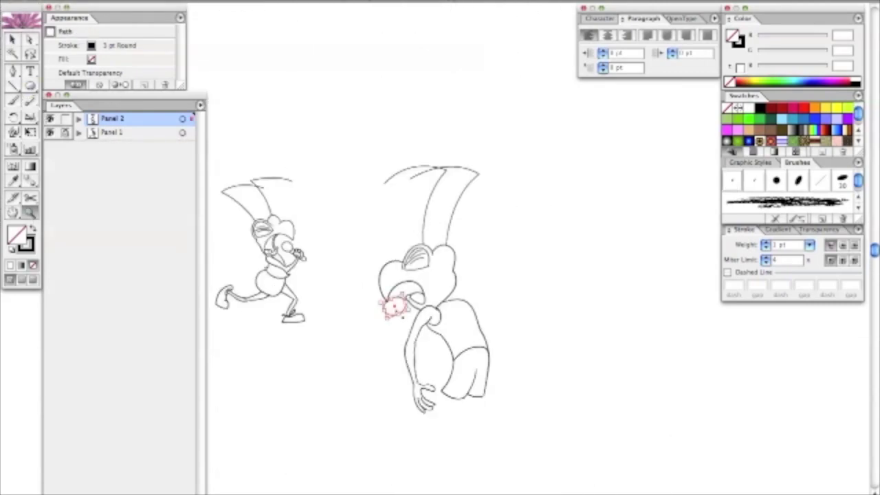
{"action": "left_click_drag", "start_coordinate": [394, 307], "coordinate": [509, 262]}
- Add a long, round-ended handle to the oval with the Pen tool and move the microphone to the second figure's mouth
{"action": "key", "text": "ctrl+equal"}
{"action": "key", "text": "p"}
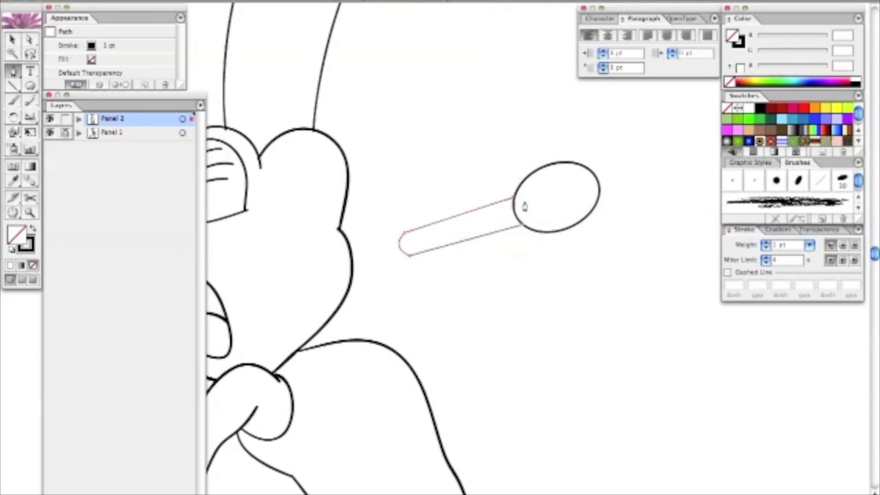
{"action": "left_click", "coordinate": [524, 207]}
{"action": "key", "text": "v"}
{"action": "mouse_move", "coordinate": [557, 200]}
{"action": "left_mouse_down"}
{"action": "mouse_move", "coordinate": [456, 226]}
{"action": "mouse_move", "coordinate": [428, 275]}
{"action": "mouse_move", "coordinate": [478, 239]}
{"action": "mouse_move", "coordinate": [481, 207]}
{"action": "left_mouse_up"}
{"action": "key", "text": "ctrl+shift+a"}
- Draw the second figure's fingers gripping the microphone handle and its forearm, and clean up the overlapping lines around the hand
{"action": "key", "text": "ctrl+equal"}
{"action": "key", "text": "b"}
{"action": "left_click_drag", "start_coordinate": [337, 277], "coordinate": [302, 344]}
{"action": "mouse_move", "coordinate": [334, 315]}
{"action": "left_mouse_down"}
{"action": "mouse_move", "coordinate": [388, 337]}
{"action": "mouse_move", "coordinate": [473, 334]}
{"action": "left_mouse_up"}
{"action": "left_click_drag", "start_coordinate": [568, 297], "coordinate": [688, 316]}
{"action": "left_click", "coordinate": [354, 302], "text": "ctrl+shift"}
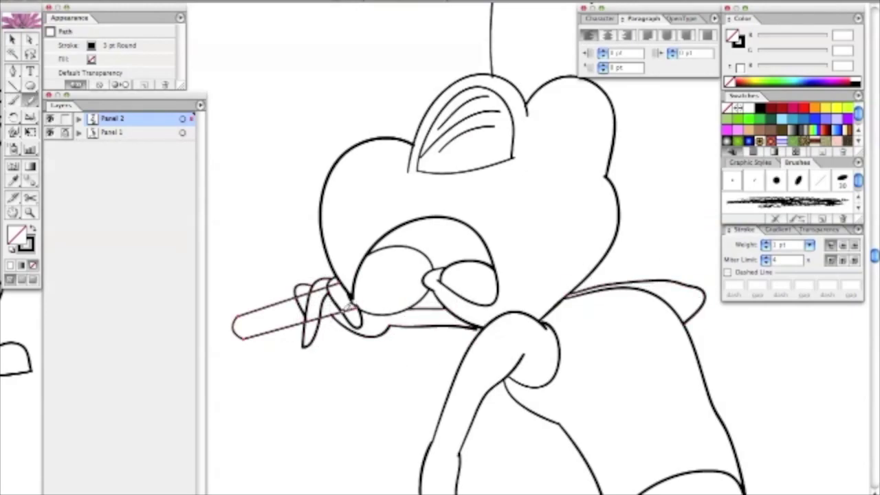
{"action": "key", "text": "ctrl+shift+a"}
{"action": "left_click", "coordinate": [392, 303], "text": "ctrl"}
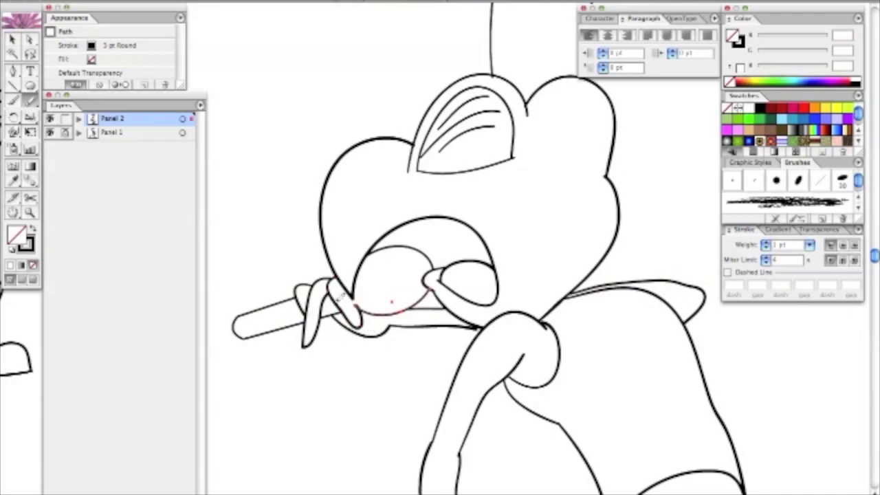
{"action": "key", "text": "ctrl+shift+a"}
- Add a Panel 3 layer and draw the third figure's large eye with a round pupil and an outer rim in blank space
{"action": "left_click", "coordinate": [30, 212]}
{"action": "key", "text": "ctrl+minus"}
{"action": "key", "text": "ctrl+minus"}
{"action": "key", "text": "ctrl+minus"}
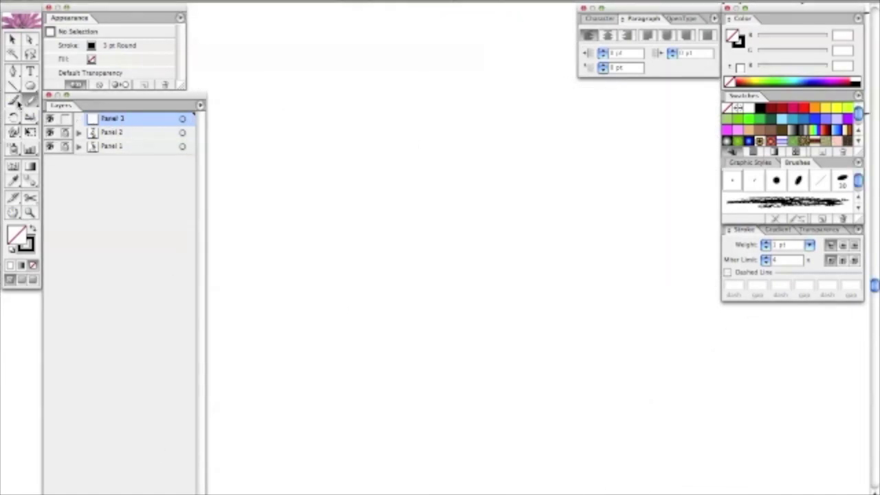
{"action": "left_click", "coordinate": [19, 101]}
{"action": "mouse_move", "coordinate": [410, 179]}
{"action": "left_mouse_down"}
{"action": "mouse_move", "coordinate": [344, 187]}
{"action": "mouse_move", "coordinate": [412, 155]}
{"action": "left_mouse_up"}
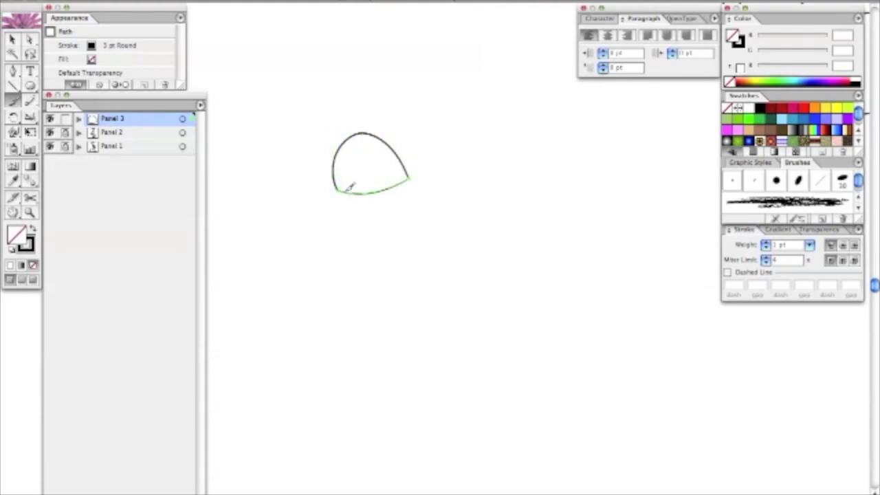
{"action": "left_click_drag", "start_coordinate": [409, 157], "coordinate": [406, 162]}
{"action": "left_click_drag", "start_coordinate": [413, 167], "coordinate": [332, 165]}
- Draw the third figure's second eye bump, rounded snout, open mouth and lower jaw
{"action": "left_click_drag", "start_coordinate": [399, 130], "coordinate": [454, 162]}
{"action": "left_click_drag", "start_coordinate": [369, 240], "coordinate": [329, 198]}
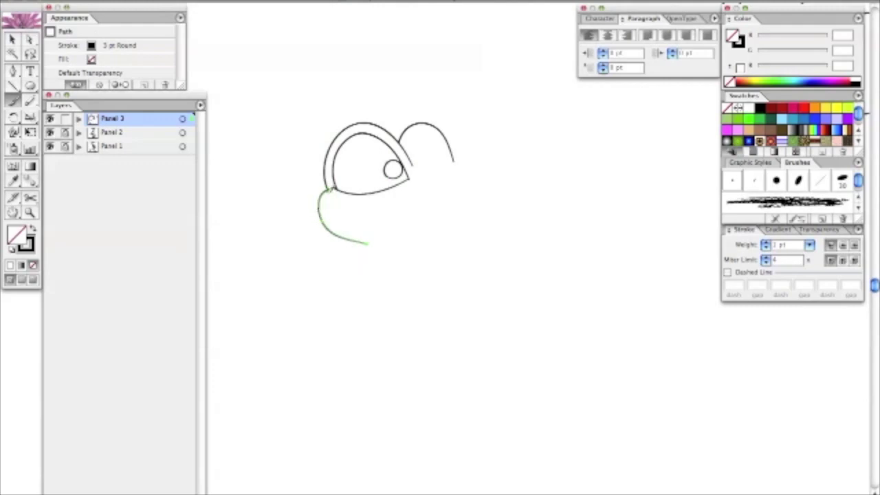
{"action": "mouse_move", "coordinate": [435, 167]}
{"action": "left_mouse_down"}
{"action": "mouse_move", "coordinate": [490, 169]}
{"action": "mouse_move", "coordinate": [465, 253]}
{"action": "mouse_move", "coordinate": [392, 220]}
{"action": "mouse_move", "coordinate": [410, 250]}
{"action": "left_mouse_up"}
{"action": "left_click_drag", "start_coordinate": [425, 202], "coordinate": [460, 271]}
{"action": "left_click_drag", "start_coordinate": [358, 245], "coordinate": [359, 269]}
- Draw the third figure's bent lowered arm, U-shaped neckline and tapering torso down to the waist
{"action": "mouse_move", "coordinate": [445, 320]}
{"action": "left_mouse_down"}
{"action": "mouse_move", "coordinate": [355, 309]}
{"action": "mouse_move", "coordinate": [415, 203]}
{"action": "left_mouse_up"}
{"action": "left_click_drag", "start_coordinate": [432, 196], "coordinate": [475, 278]}
{"action": "left_click_drag", "start_coordinate": [455, 231], "coordinate": [435, 334]}
{"action": "mouse_move", "coordinate": [434, 196]}
{"action": "left_mouse_down"}
{"action": "mouse_move", "coordinate": [446, 337]}
{"action": "mouse_move", "coordinate": [455, 230]}
{"action": "left_mouse_up"}
{"action": "left_click_drag", "start_coordinate": [382, 201], "coordinate": [374, 334]}
{"action": "left_click_drag", "start_coordinate": [412, 203], "coordinate": [399, 237]}
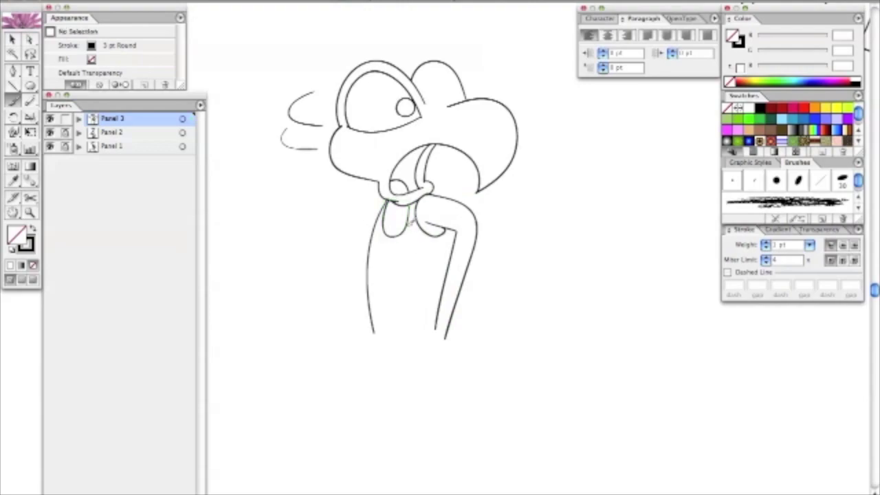
{"action": "left_click_drag", "start_coordinate": [384, 205], "coordinate": [404, 313]}
{"action": "left_click_drag", "start_coordinate": [371, 244], "coordinate": [393, 347]}
- Draw the raised arm with fingers around a microphone handle, and paste an oval microphone head onto the handle's upper end
{"action": "left_click_drag", "start_coordinate": [342, 259], "coordinate": [282, 215]}
{"action": "left_click_drag", "start_coordinate": [280, 180], "coordinate": [291, 196]}
{"action": "left_click_drag", "start_coordinate": [298, 162], "coordinate": [239, 209]}
{"action": "left_click", "coordinate": [732, 182]}
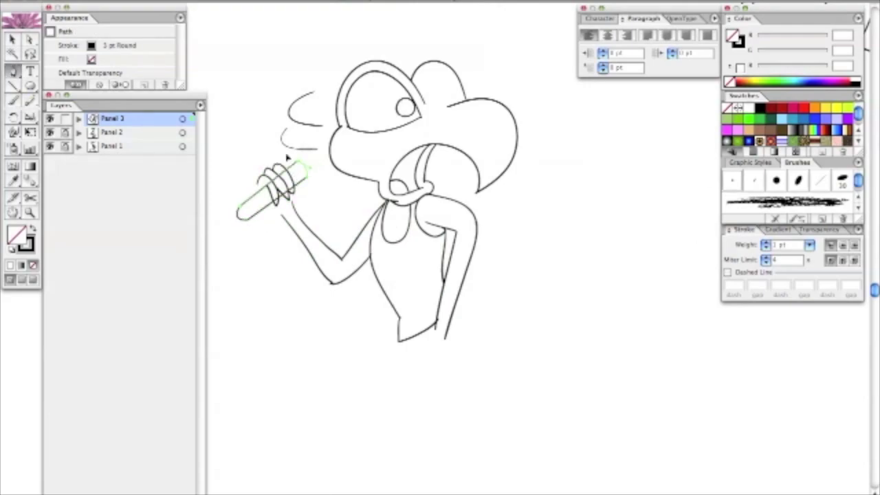
{"action": "key", "text": "v"}
{"action": "key", "text": "super+v"}
{"action": "mouse_move", "coordinate": [598, 185]}
{"action": "left_mouse_down"}
{"action": "mouse_move", "coordinate": [372, 148]}
{"action": "mouse_move", "coordinate": [309, 168]}
{"action": "mouse_move", "coordinate": [313, 181]}
{"action": "left_mouse_up"}
- Draw two long curved antennae on the third figure's head and complete the outline of the hand holding the microphone
{"action": "left_click", "coordinate": [354, 73]}
{"action": "mouse_move", "coordinate": [355, 74]}
{"action": "left_mouse_down"}
{"action": "mouse_move", "coordinate": [414, 251]}
{"action": "mouse_move", "coordinate": [301, 104]}
{"action": "mouse_move", "coordinate": [283, 107]}
{"action": "left_mouse_up"}
{"action": "left_click_drag", "start_coordinate": [364, 100], "coordinate": [507, 230]}
{"action": "left_click_drag", "start_coordinate": [364, 104], "coordinate": [544, 164]}
{"action": "scroll", "coordinate": [523, 155], "scroll_direction": "down", "scroll_amount": 5}
{"action": "left_click_drag", "start_coordinate": [275, 196], "coordinate": [296, 206]}
{"action": "scroll", "coordinate": [292, 206], "scroll_direction": "down", "scroll_amount": 3}
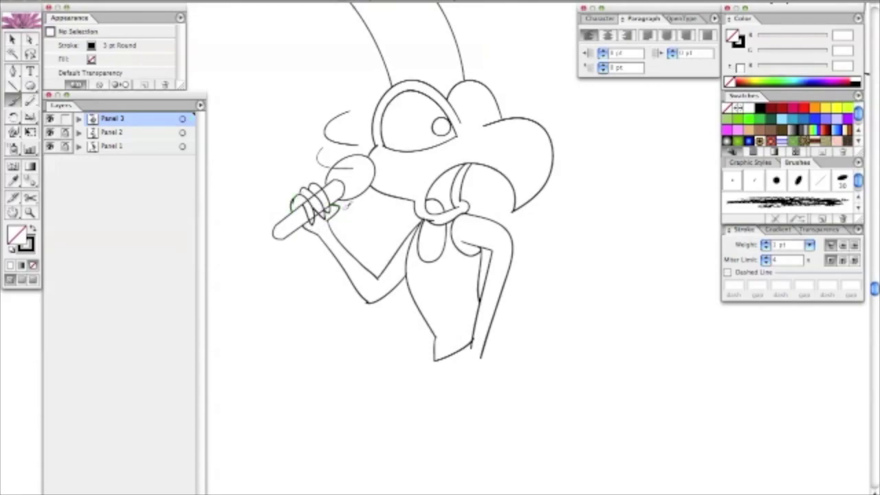
- Add a Panel 4 layer and draw a wide, pointed open smile in the blank space below the second figure
{"action": "key", "text": "z"}
{"action": "left_click", "coordinate": [323, 206]}
{"action": "left_click", "coordinate": [537, 282], "text": "alt"}
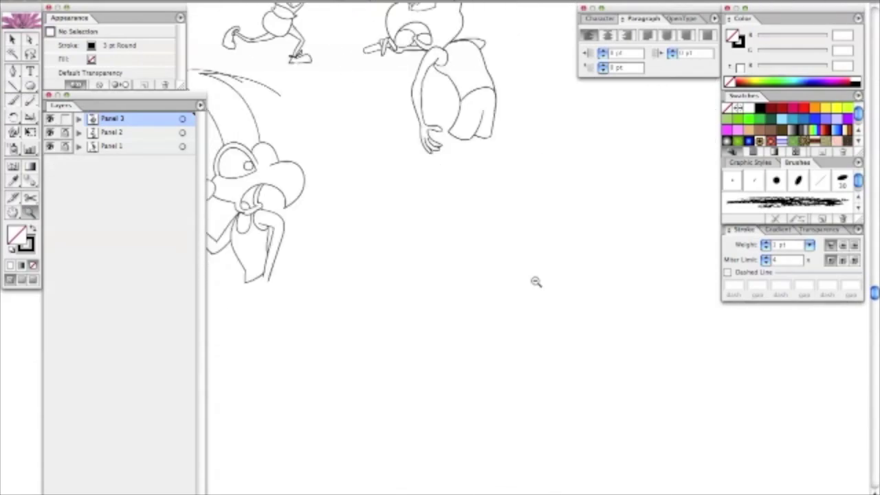
{"action": "scroll", "coordinate": [536, 282], "scroll_direction": "left", "scroll_amount": 5}
{"action": "key", "text": "ctrl+l"}
{"action": "scroll", "coordinate": [412, 252], "scroll_direction": "down", "scroll_amount": 5}
{"action": "key", "text": "n"}
{"action": "mouse_move", "coordinate": [413, 253]}
{"action": "left_mouse_down"}
{"action": "mouse_move", "coordinate": [426, 260]}
{"action": "mouse_move", "coordinate": [444, 247]}
{"action": "left_mouse_up"}
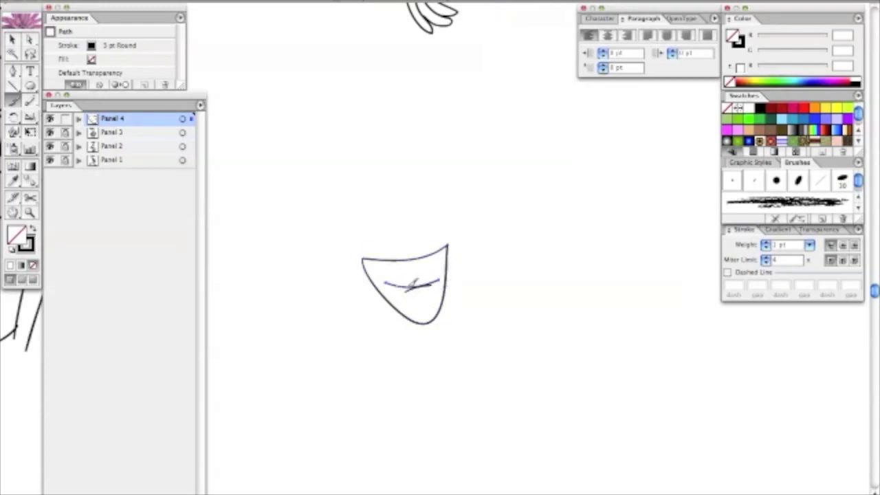
- Outline the fourth figure's face and neck around the smile, deleting the stray stroke
{"action": "mouse_move", "coordinate": [308, 278]}
{"action": "left_mouse_down"}
{"action": "mouse_move", "coordinate": [431, 375]}
{"action": "mouse_move", "coordinate": [374, 195]}
{"action": "left_mouse_up"}
{"action": "mouse_move", "coordinate": [349, 372]}
{"action": "left_mouse_down"}
{"action": "mouse_move", "coordinate": [417, 389]}
{"action": "mouse_move", "coordinate": [448, 417]}
{"action": "mouse_move", "coordinate": [490, 227]}
{"action": "mouse_move", "coordinate": [323, 220]}
{"action": "mouse_move", "coordinate": [347, 361]}
{"action": "mouse_move", "coordinate": [365, 367]}
{"action": "left_mouse_up"}
{"action": "key", "text": "v"}
{"action": "key", "text": "Delete"}
{"action": "mouse_move", "coordinate": [418, 352]}
{"action": "left_mouse_down"}
{"action": "mouse_move", "coordinate": [440, 417]}
{"action": "mouse_move", "coordinate": [449, 341]}
{"action": "left_mouse_up"}
{"action": "left_click_drag", "start_coordinate": [438, 175], "coordinate": [450, 341]}
{"action": "left_click_drag", "start_coordinate": [313, 213], "coordinate": [420, 352]}
{"action": "key", "text": "super+shift+a"}
- Draw the rounded lobes on top of and behind the fourth figure's head and trim the lines that overlap the face
{"action": "left_click_drag", "start_coordinate": [399, 181], "coordinate": [557, 181]}
{"action": "mouse_move", "coordinate": [472, 218]}
{"action": "left_mouse_down"}
{"action": "mouse_move", "coordinate": [509, 129]}
{"action": "mouse_move", "coordinate": [557, 180]}
{"action": "left_mouse_up"}
{"action": "left_click_drag", "start_coordinate": [451, 186], "coordinate": [540, 125]}
{"action": "mouse_move", "coordinate": [483, 203]}
{"action": "left_mouse_down"}
{"action": "mouse_move", "coordinate": [612, 174]}
{"action": "mouse_move", "coordinate": [540, 102]}
{"action": "left_mouse_up"}
{"action": "key", "text": "super+shift+a"}
{"action": "left_click_drag", "start_coordinate": [432, 252], "coordinate": [372, 119]}
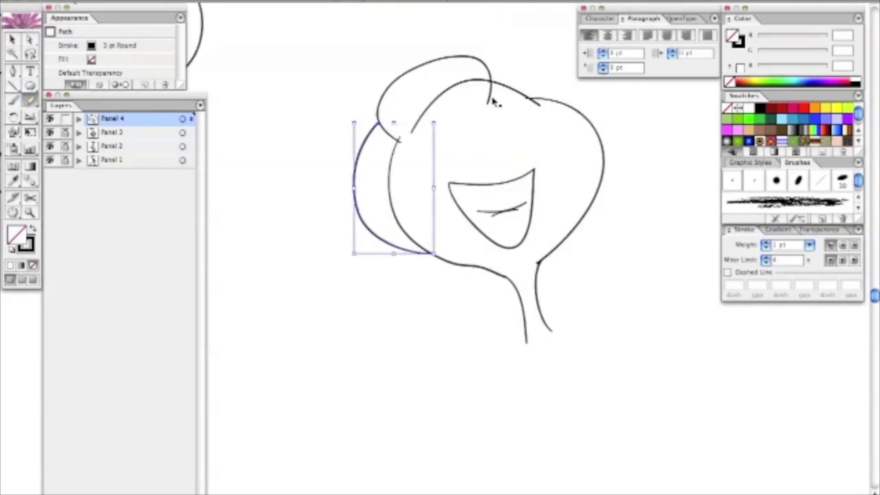
{"action": "key", "text": "ctrl+shift+a"}
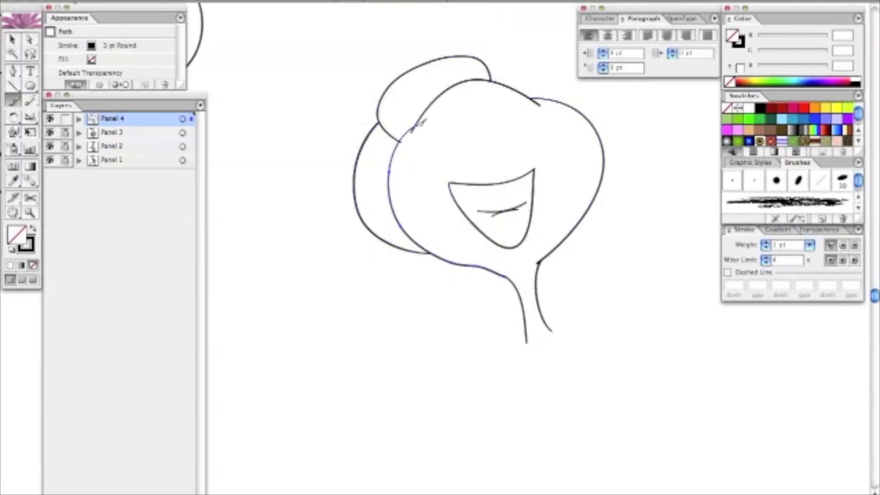
- Draw the fourth figure's shoulders and chest and one outstretched arm ending in an open hand with spread fingers
{"action": "scroll", "coordinate": [444, 200], "scroll_direction": "right", "scroll_amount": 3}
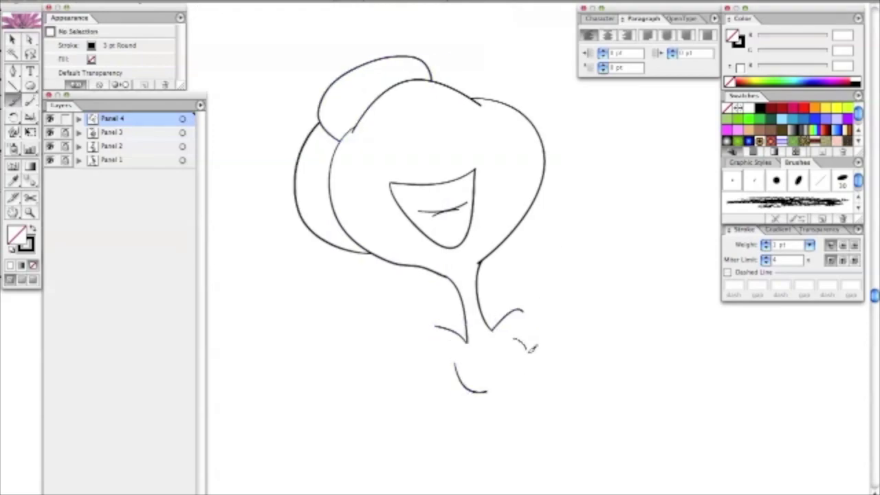
{"action": "key", "text": "ctrl+shift+a"}
{"action": "scroll", "coordinate": [440, 206], "scroll_direction": "down", "scroll_amount": 5}
{"action": "left_click_drag", "start_coordinate": [368, 235], "coordinate": [481, 288]}
{"action": "left_click_drag", "start_coordinate": [541, 265], "coordinate": [664, 148]}
{"action": "left_click_drag", "start_coordinate": [339, 190], "coordinate": [463, 242]}
{"action": "left_click_drag", "start_coordinate": [555, 232], "coordinate": [645, 150]}
{"action": "mouse_move", "coordinate": [645, 150]}
{"action": "left_mouse_down"}
{"action": "mouse_move", "coordinate": [564, 198]}
{"action": "mouse_move", "coordinate": [647, 158]}
{"action": "left_mouse_up"}
- Draw the fourth figure's other raised arm in two long strokes and finish it with an open, spread-fingered hand
{"action": "left_click_drag", "start_coordinate": [275, 241], "coordinate": [334, 264]}
{"action": "mouse_move", "coordinate": [259, 231]}
{"action": "left_mouse_down"}
{"action": "mouse_move", "coordinate": [340, 278]}
{"action": "mouse_move", "coordinate": [381, 331]}
{"action": "mouse_move", "coordinate": [396, 329]}
{"action": "mouse_move", "coordinate": [334, 299]}
{"action": "mouse_move", "coordinate": [385, 298]}
{"action": "mouse_move", "coordinate": [411, 316]}
{"action": "left_mouse_up"}
{"action": "left_click", "coordinate": [31, 86]}
{"action": "key", "text": "b"}
{"action": "left_click_drag", "start_coordinate": [261, 231], "coordinate": [352, 286]}
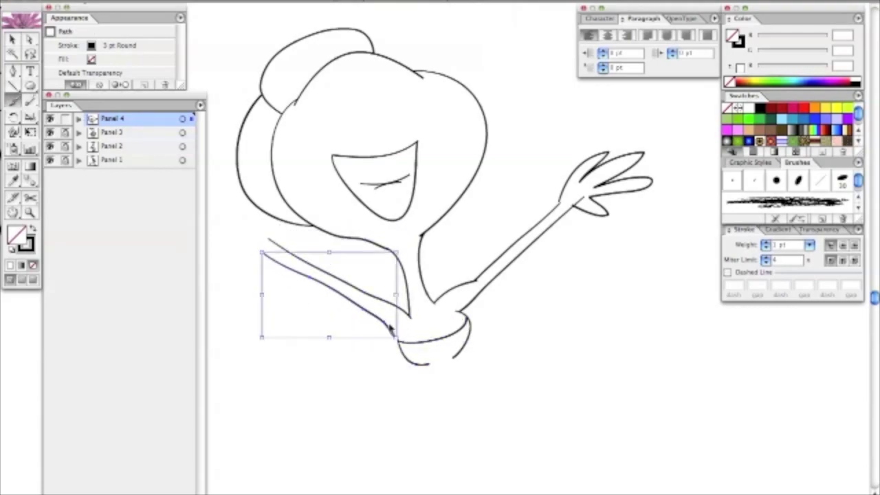
{"action": "key", "text": "ctrl+shift+a"}
{"action": "scroll", "coordinate": [341, 229], "scroll_direction": "left", "scroll_amount": 3}
{"action": "left_click_drag", "start_coordinate": [312, 208], "coordinate": [304, 224]}
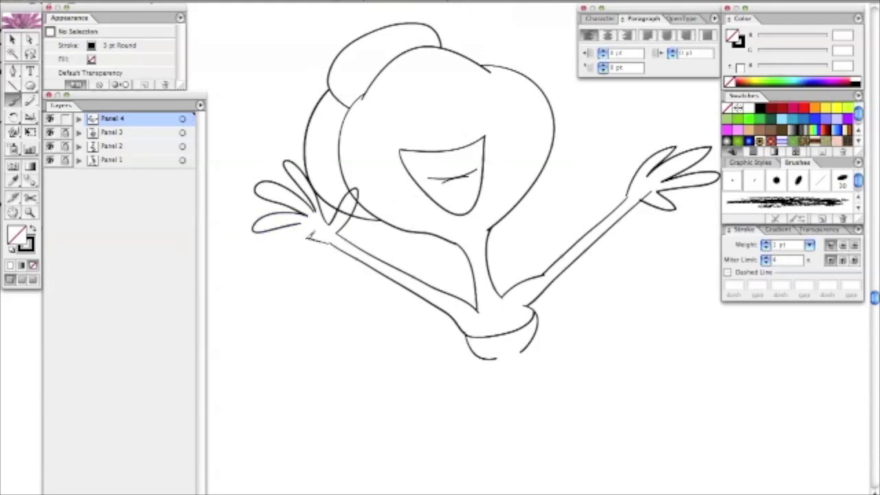
- Draw the fourth figure's waist and hips and place a large circle behind its body with the Ellipse tool
{"action": "scroll", "coordinate": [384, 209], "scroll_direction": "down", "scroll_amount": 4}
{"action": "scroll", "coordinate": [392, 255], "scroll_direction": "right", "scroll_amount": 4}
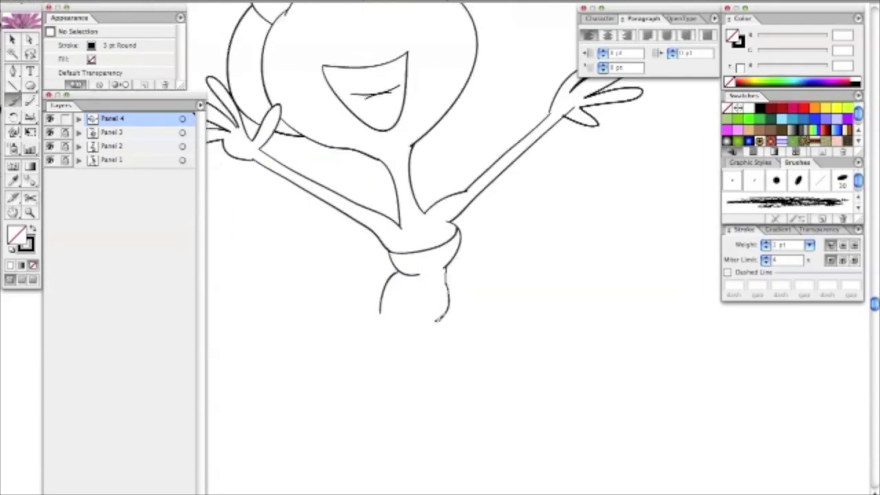
{"action": "key", "text": "ctrl+minus"}
{"action": "key", "text": "l"}
{"action": "left_click_drag", "start_coordinate": [400, 181], "coordinate": [488, 268]}
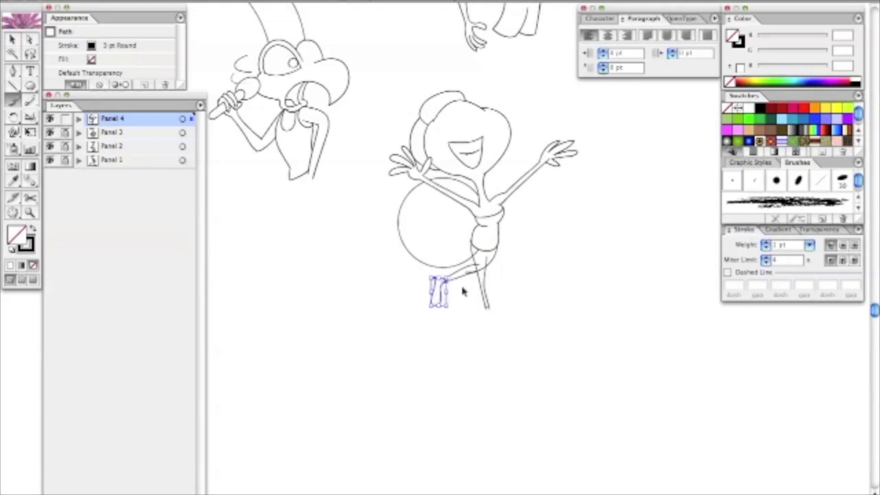
- Draw the fourth figure's standing leg and kicked-back leg, each ending in a boot
{"action": "left_click_drag", "start_coordinate": [412, 199], "coordinate": [512, 330]}
{"action": "left_click_drag", "start_coordinate": [437, 279], "coordinate": [476, 263]}
{"action": "key", "text": "super+shift+a"}
{"action": "key", "text": "v"}
{"action": "key", "text": "super+minus"}
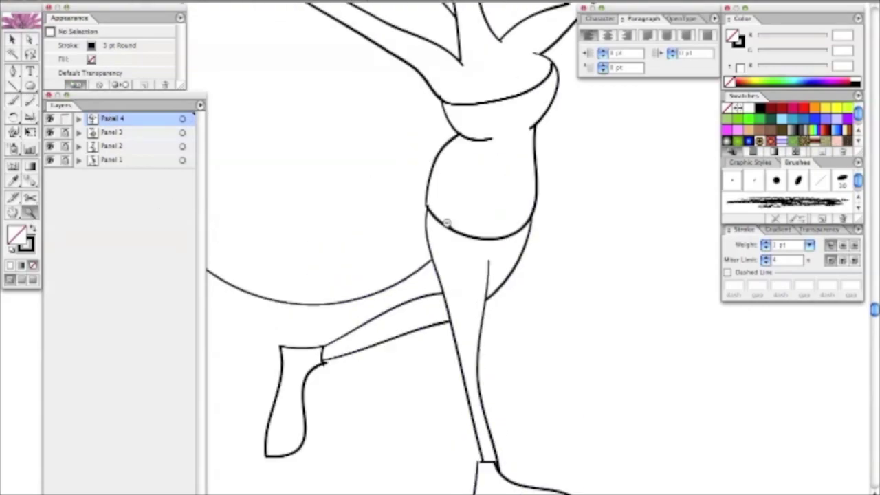
- Draw a large circle around the first figure's kicked-back foot with the Ellipse tool
{"action": "key", "text": "super+0"}
{"action": "key", "text": "slash"}
{"action": "left_click_drag", "start_coordinate": [302, 4], "coordinate": [457, 110]}
{"action": "key", "text": "l"}
{"action": "left_click_drag", "start_coordinate": [289, 206], "coordinate": [393, 310]}
{"action": "left_click_drag", "start_coordinate": [262, 80], "coordinate": [348, 124]}
{"action": "left_click_drag", "start_coordinate": [390, 156], "coordinate": [371, 260]}
- Redraw the first figure's lower torso on Panel 1 as the rear leg of a pair of shorts
{"action": "left_click", "coordinate": [473, 383]}
{"action": "left_click", "coordinate": [459, 333]}
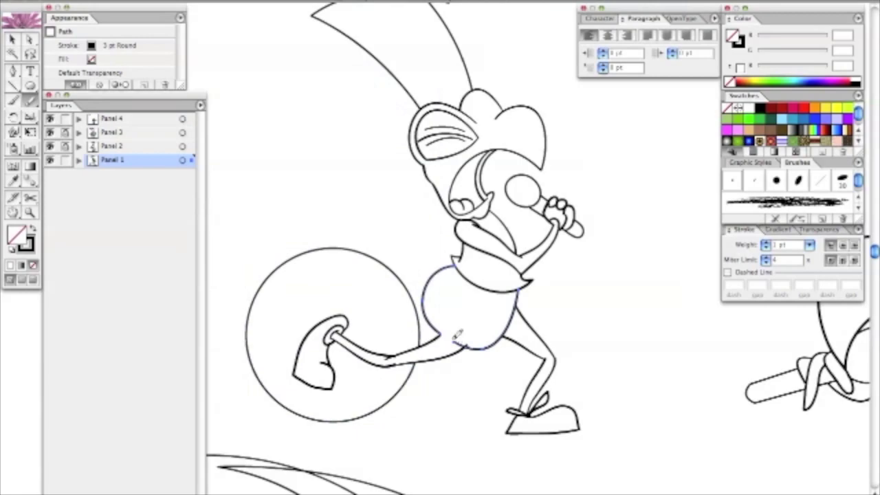
{"action": "key", "text": "b"}
{"action": "left_click_drag", "start_coordinate": [416, 315], "coordinate": [468, 347]}
{"action": "key", "text": "ctrl+shift+a"}
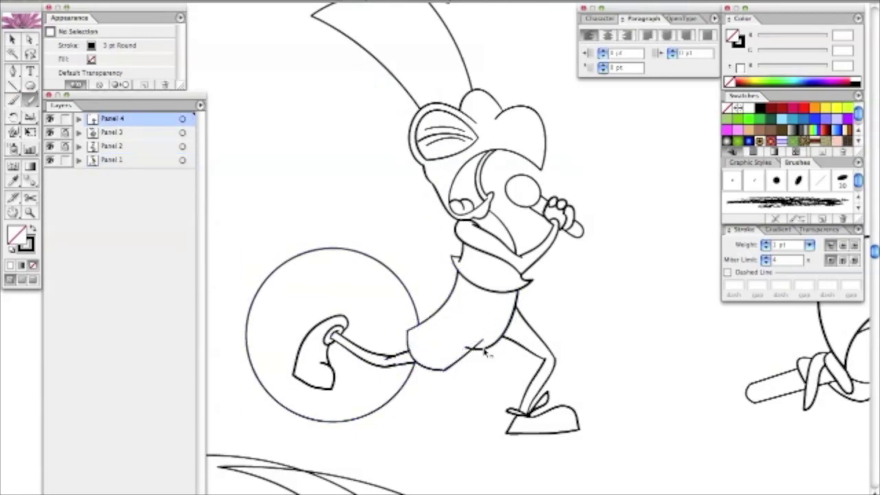
- Draw the front leg of the first figure's shorts and clean up the old leg and hip lines inside it
{"action": "key", "text": "b"}
{"action": "left_click_drag", "start_coordinate": [571, 339], "coordinate": [512, 348]}
{"action": "left_click_drag", "start_coordinate": [517, 294], "coordinate": [554, 357]}
{"action": "left_click_drag", "start_coordinate": [524, 409], "coordinate": [548, 365]}
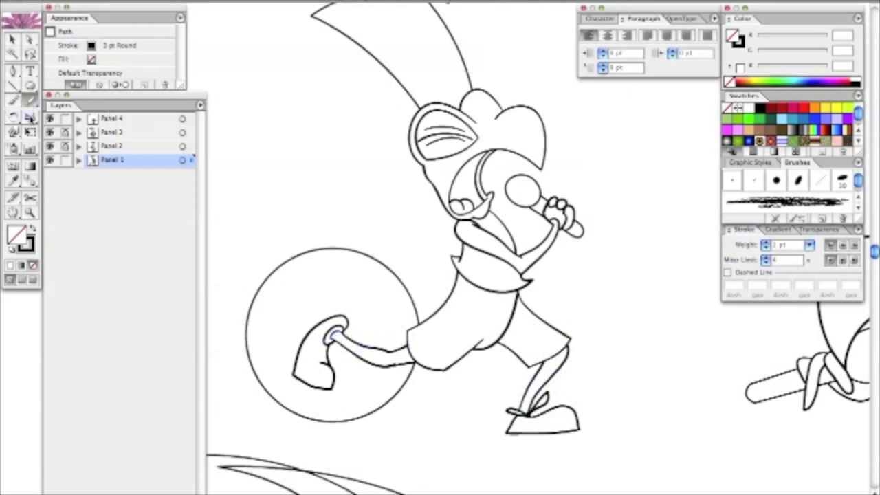
{"action": "key", "text": "n"}
{"action": "left_click_drag", "start_coordinate": [330, 337], "coordinate": [415, 339]}
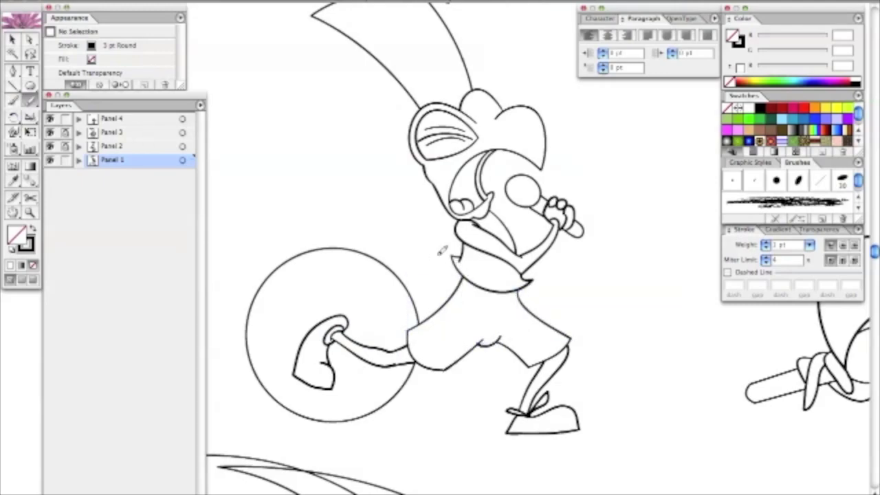
- Draw a tilted rectangular drum with crosswise bands behind the first figure and remove the lines that overlap its head and shoulder
{"action": "scroll", "coordinate": [441, 251], "scroll_direction": "left", "scroll_amount": 5}
{"action": "mouse_move", "coordinate": [341, 122]}
{"action": "left_mouse_down"}
{"action": "mouse_move", "coordinate": [458, 167]}
{"action": "mouse_move", "coordinate": [325, 132]}
{"action": "left_mouse_up"}
{"action": "key", "text": "v"}
{"action": "mouse_move", "coordinate": [365, 165]}
{"action": "left_mouse_down"}
{"action": "mouse_move", "coordinate": [475, 208]}
{"action": "mouse_move", "coordinate": [475, 217]}
{"action": "left_mouse_up"}
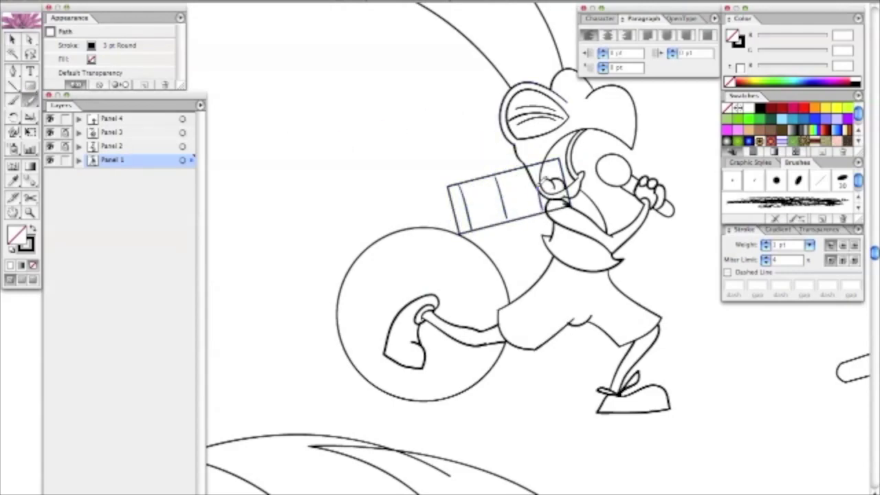
{"action": "key", "text": "ctrl+shift+bracketleft"}
{"action": "key", "text": "ctrl+shift+a"}
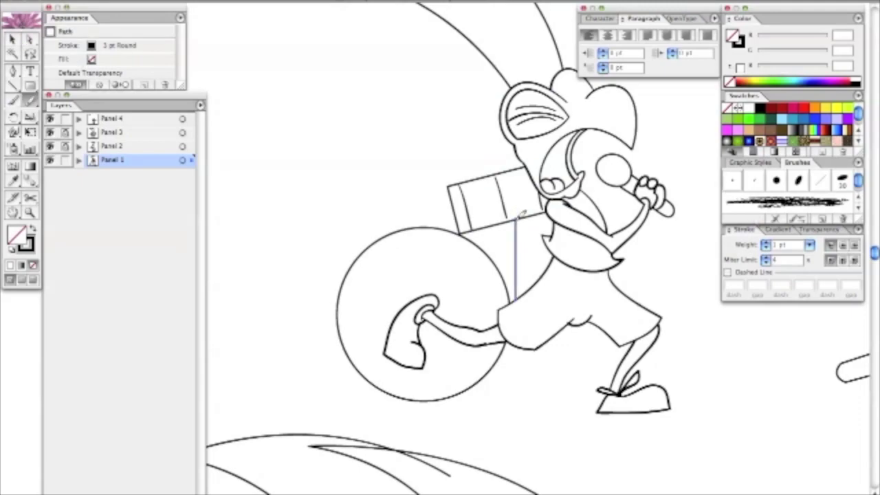
- Draw a thin vertical stand with a narrow sleeve beneath the tilted drum, reaching down to the first figure's shorts
{"action": "key", "text": "ctrl+equal"}
{"action": "key", "text": "ctrl+equal"}
{"action": "left_click", "coordinate": [514, 282]}
{"action": "key", "text": "ctrl+minus"}
{"action": "key", "text": "ctrl+minus"}
- Draw a long horizontal background line through the first panel and erase the parts crossing the figure
{"action": "left_click_drag", "start_coordinate": [216, 203], "coordinate": [641, 202]}
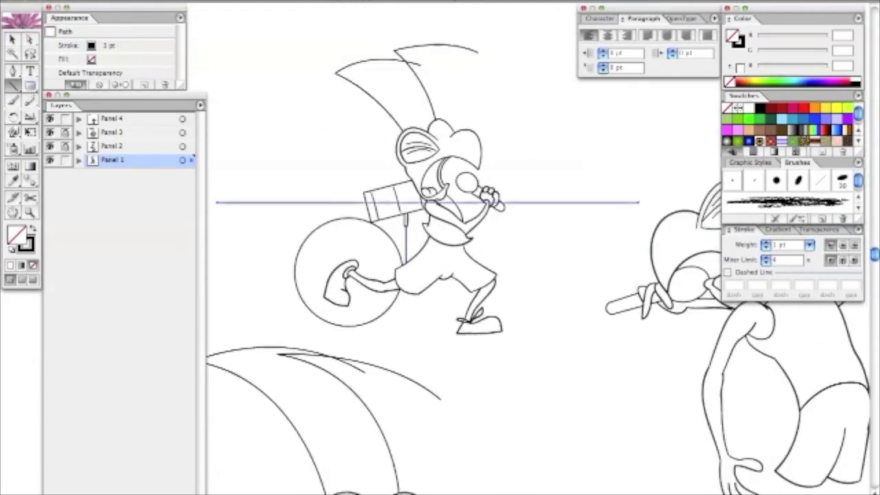
{"action": "key", "text": "ctrl+equal"}
{"action": "key", "text": "ctrl+equal"}
{"action": "key", "text": "ctrl+equal"}
{"action": "key", "text": "ctrl+minus"}
{"action": "key", "text": "ctrl+minus"}
{"action": "key", "text": "ctrl+minus"}
{"action": "key", "text": "ctrl+minus"}
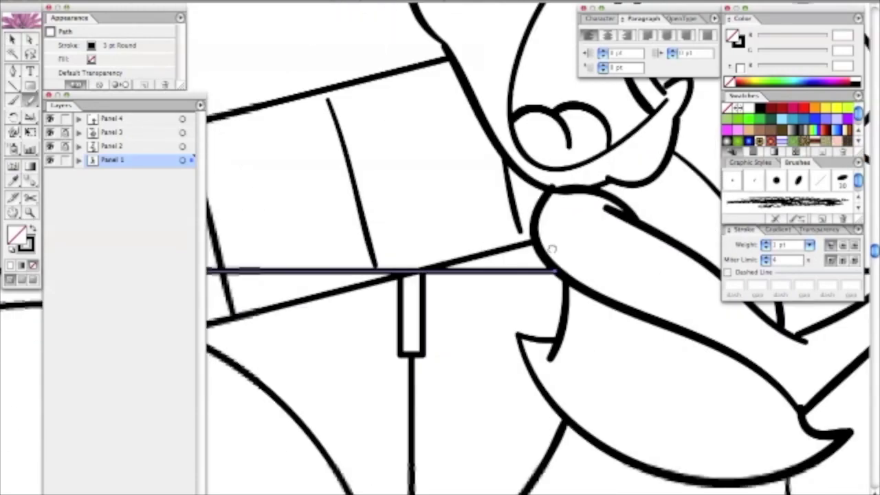
- Select all of the first panel's artwork, shift it up and to the left, and move Panel 4 beneath Panel 1
{"action": "left_click", "coordinate": [182, 159]}
{"action": "key", "text": "ctrl+a"}
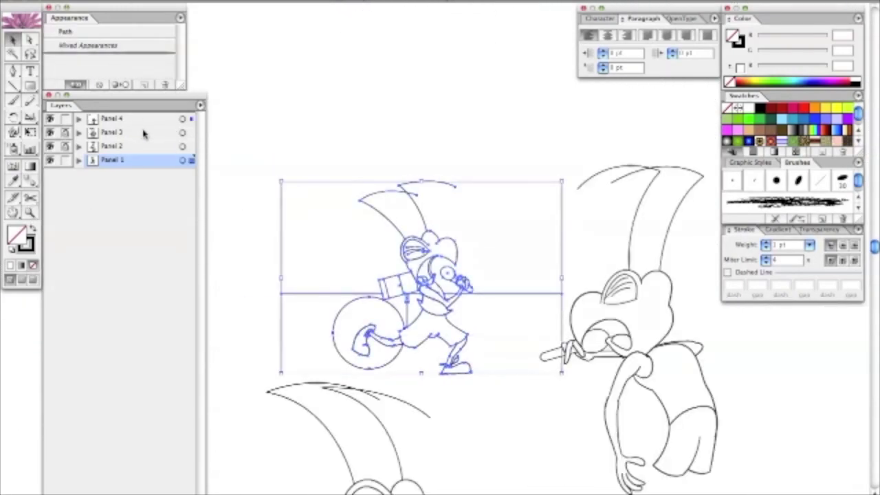
{"action": "left_click_drag", "start_coordinate": [141, 138], "coordinate": [121, 160]}
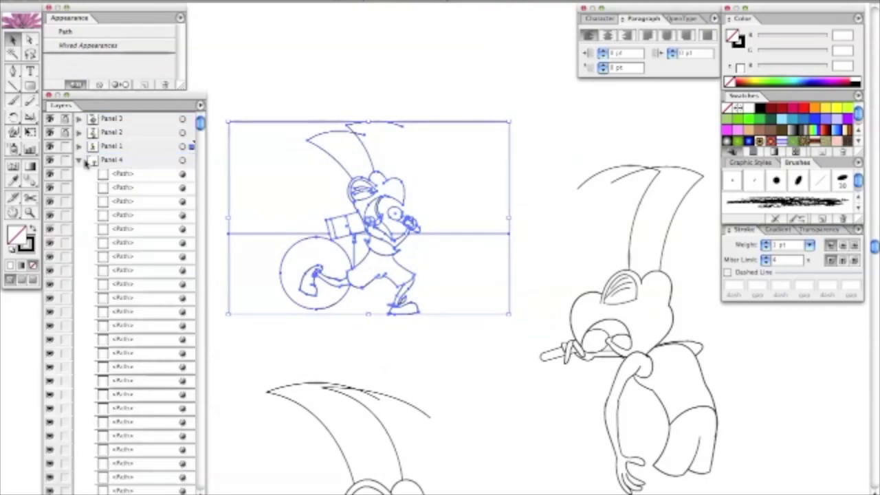
{"action": "key", "text": "ctrl+shift+a"}
- Draw rows of scalloped crowd heads in front of the second figure on Panel 2 and add its lower legs
{"action": "left_click", "coordinate": [182, 146]}
{"action": "left_click_drag", "start_coordinate": [525, 218], "coordinate": [367, 115]}
{"action": "left_click", "coordinate": [373, 184]}
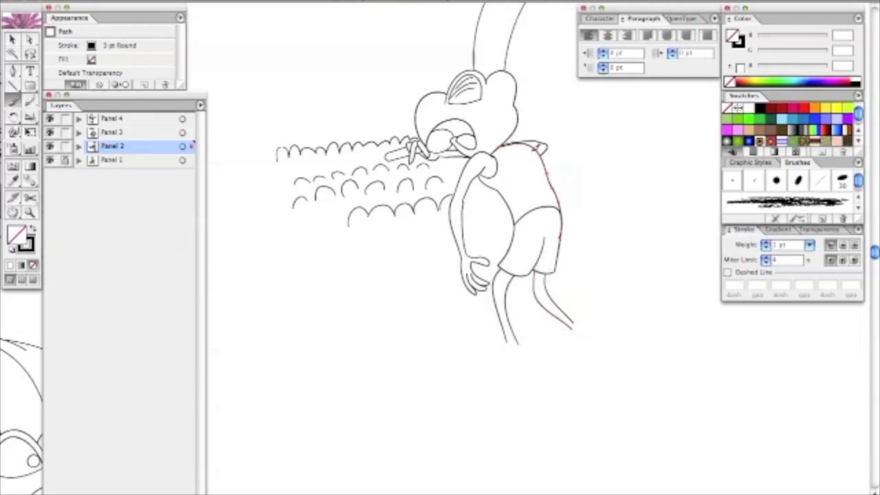
- Draw a long slanted floor line behind the second figure's legs and fill out the rows of crowd heads
{"action": "key", "text": "backslash"}
{"action": "mouse_move", "coordinate": [262, 342]}
{"action": "left_mouse_down"}
{"action": "mouse_move", "coordinate": [681, 341]}
{"action": "mouse_move", "coordinate": [722, 275]}
{"action": "left_mouse_up"}
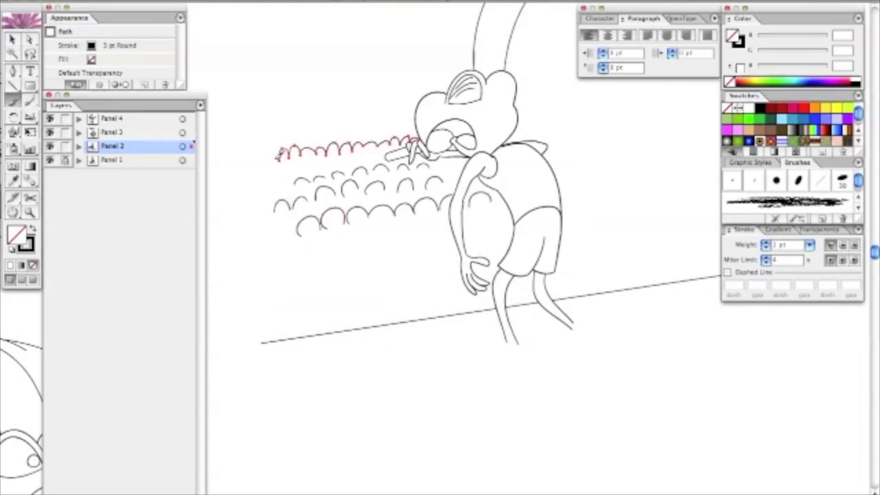
{"action": "left_click_drag", "start_coordinate": [288, 177], "coordinate": [402, 171]}
{"action": "left_click_drag", "start_coordinate": [402, 141], "coordinate": [375, 145]}
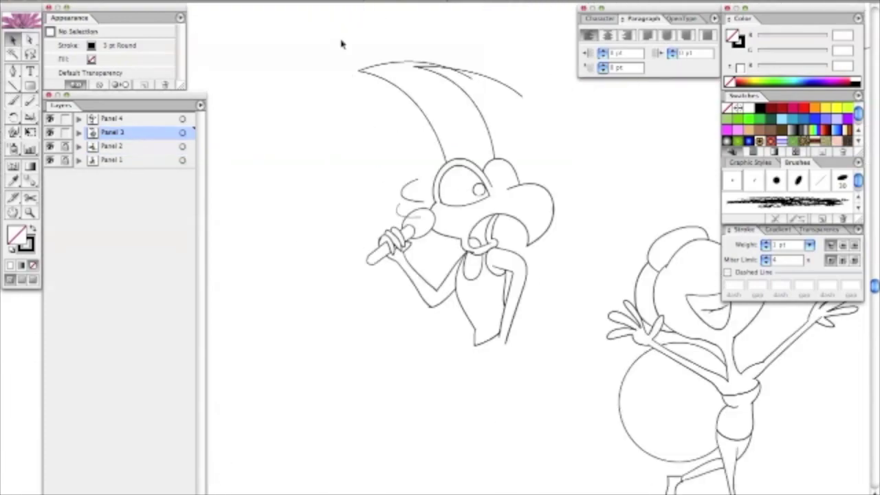
- Clean up the overlapping lines on the Panel 3 figure around its chin, neckline and bent-arm shoulder
{"action": "key", "text": "v"}
{"action": "left_click", "coordinate": [528, 203]}
{"action": "left_click", "coordinate": [557, 205]}
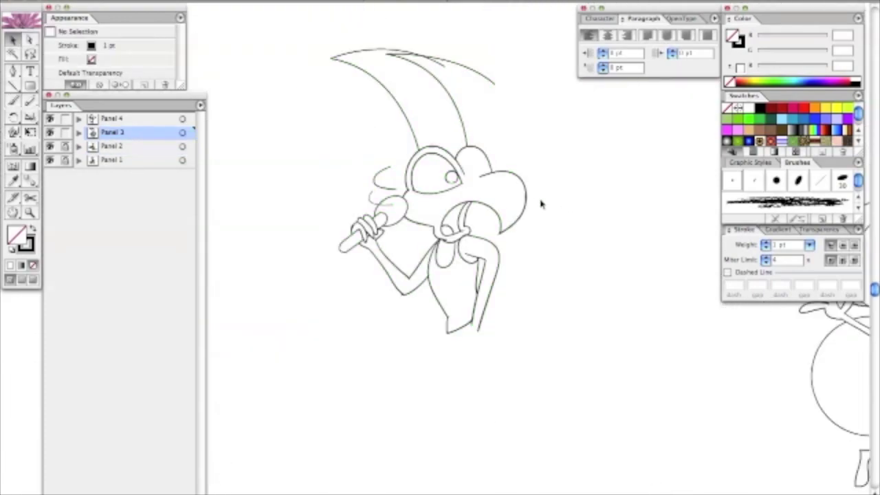
{"action": "key", "text": "b"}
{"action": "left_click_drag", "start_coordinate": [447, 318], "coordinate": [480, 318]}
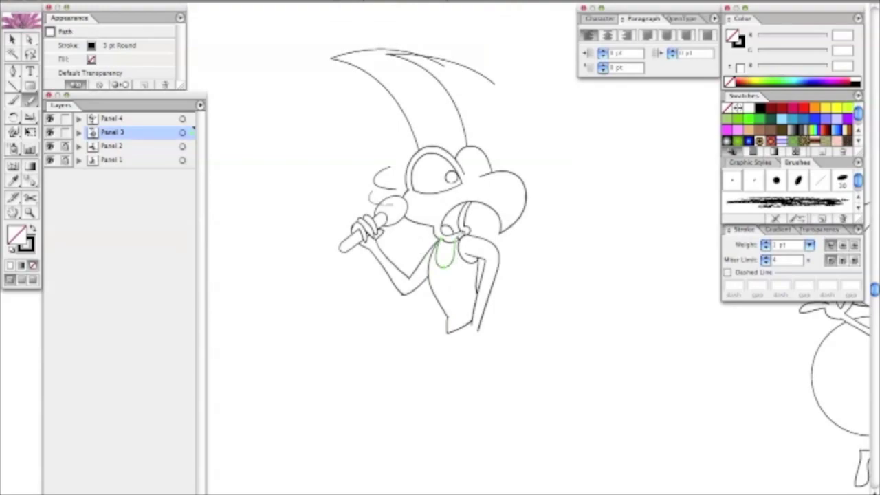
{"action": "left_click_drag", "start_coordinate": [534, 238], "coordinate": [375, 265]}
{"action": "left_click", "coordinate": [393, 196]}
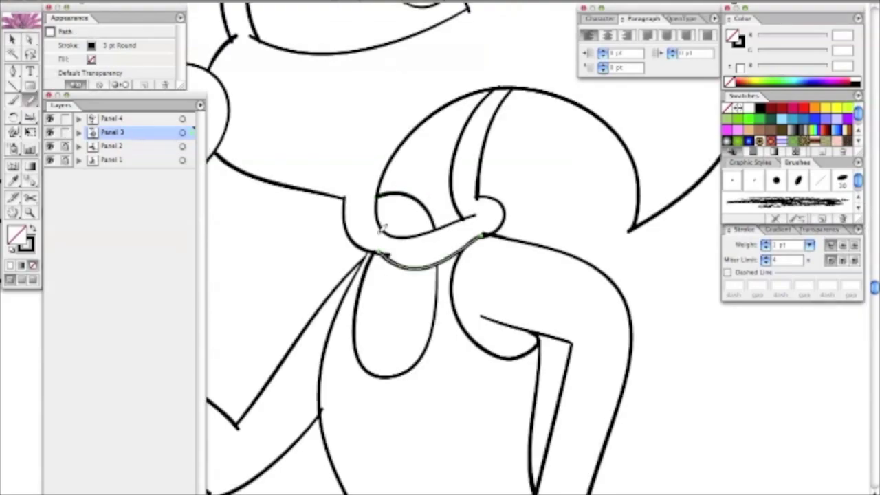
{"action": "left_click_drag", "start_coordinate": [481, 237], "coordinate": [514, 294]}
{"action": "left_click_drag", "start_coordinate": [455, 268], "coordinate": [509, 359]}
{"action": "key", "text": "super+shift+a"}
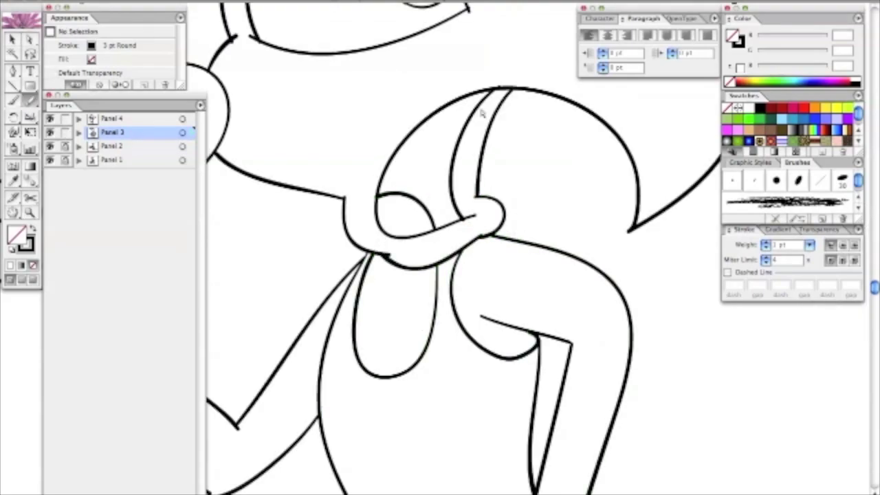
- Tidy the remaining overlapping line ends on the Panel 3 figure's shirt strap and bent elbow
{"action": "scroll", "coordinate": [399, 142], "scroll_direction": "up", "scroll_amount": 5}
{"action": "scroll", "coordinate": [399, 142], "scroll_direction": "up", "scroll_amount": 5}
{"action": "left_click_drag", "start_coordinate": [509, 117], "coordinate": [310, 269]}
{"action": "key", "text": "super+shift+a"}
{"action": "scroll", "coordinate": [378, 141], "scroll_direction": "down", "scroll_amount": 5}
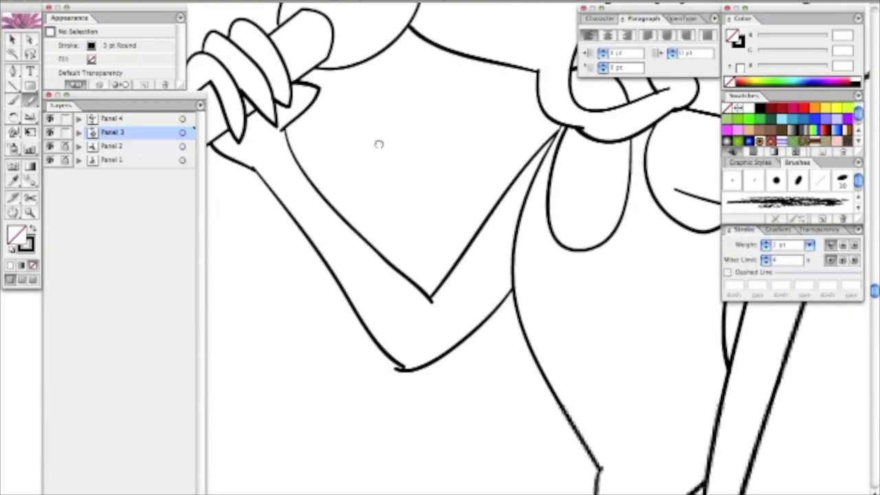
{"action": "left_click_drag", "start_coordinate": [479, 254], "coordinate": [371, 329]}
{"action": "key", "text": "super+shift+a"}
{"action": "scroll", "coordinate": [485, 199], "scroll_direction": "down", "scroll_amount": 5}
{"action": "scroll", "coordinate": [485, 199], "scroll_direction": "up", "scroll_amount": 5}
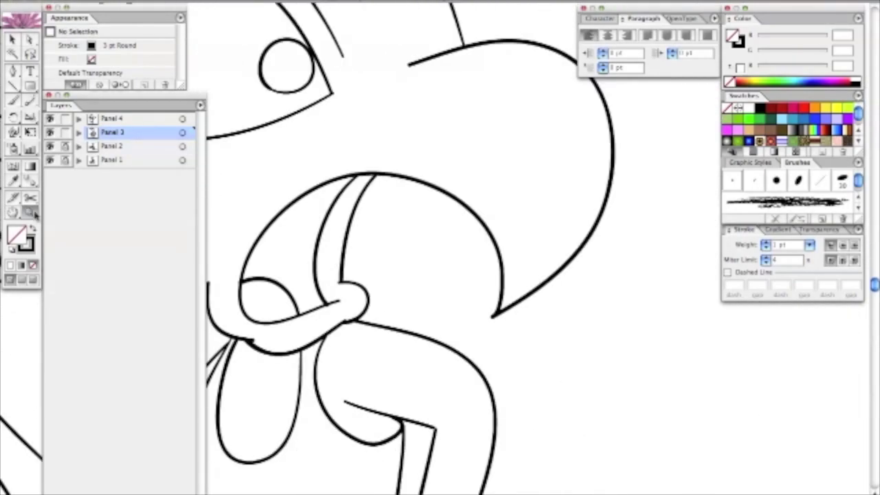
- Copy all of Panel 3's artwork, switch to Photoshop and paste it into a new document
{"action": "key", "text": "super+0"}
{"action": "left_click", "coordinate": [182, 132]}
{"action": "left_click", "coordinate": [92, 485]}
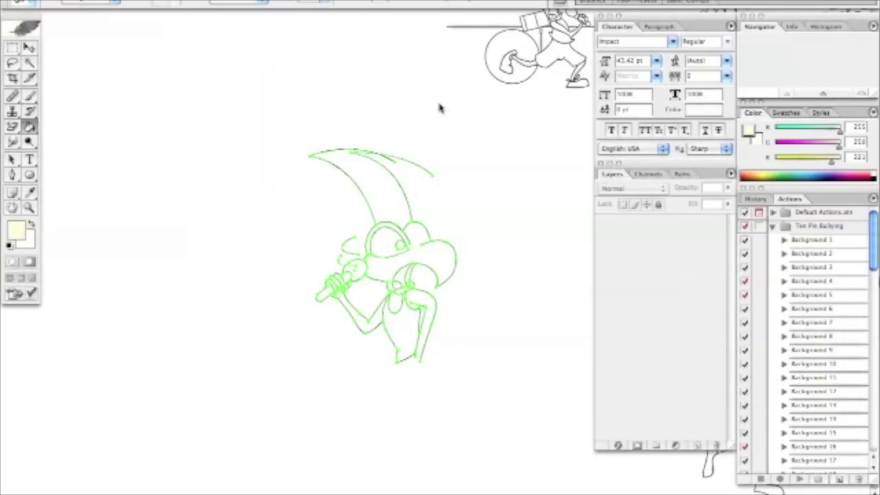
{"action": "key", "text": "super+n"}
{"action": "key", "text": "Return"}
{"action": "key", "text": "super+v"}
- Switch to Finder and show the Plug-Ins subfolders of the Adobe Photoshop CS folder in a new window
{"action": "left_click", "coordinate": [41, 6]}
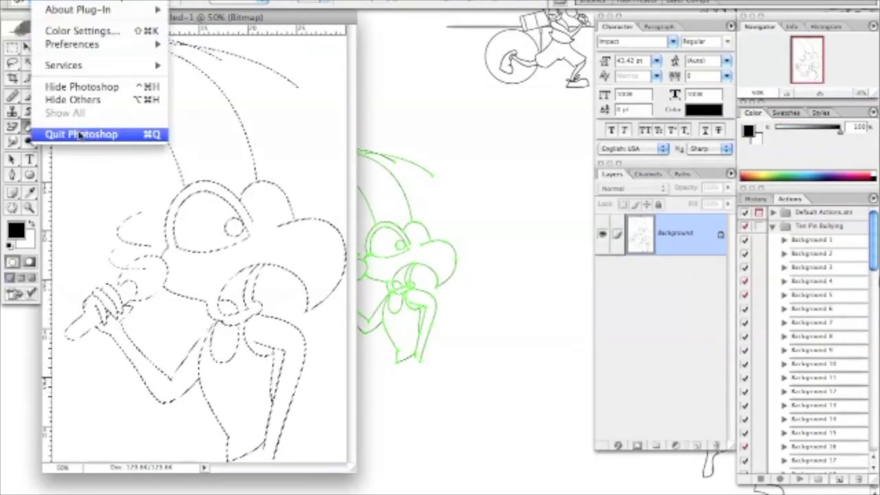
{"action": "left_click", "coordinate": [69, 133]}
{"action": "left_click", "coordinate": [27, 487]}
{"action": "key", "text": "super+n"}
{"action": "left_click_drag", "start_coordinate": [477, 214], "coordinate": [413, 109]}
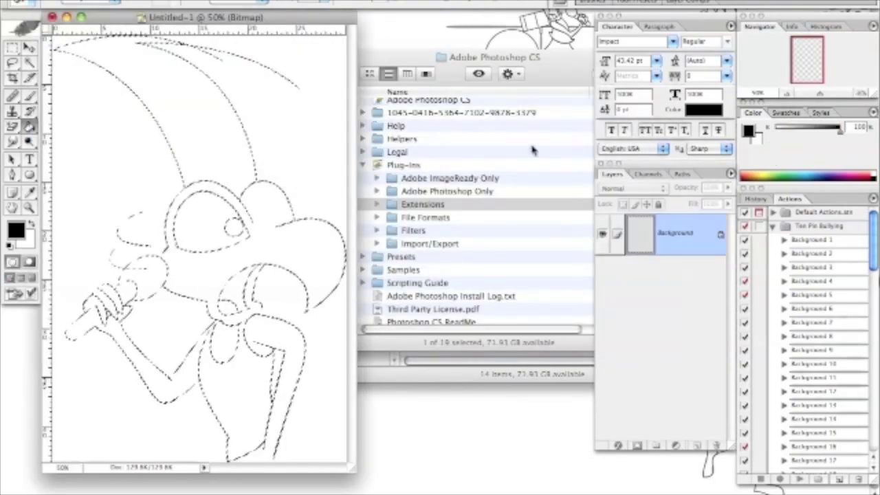
- Save the pasted artwork as 147 Panel 3.psd and move the EPS & PDF folder from the Desktop into Photoshop's Plug-Ins folder
{"action": "key", "text": "super+shift+s"}
{"action": "type", "text": "14"}
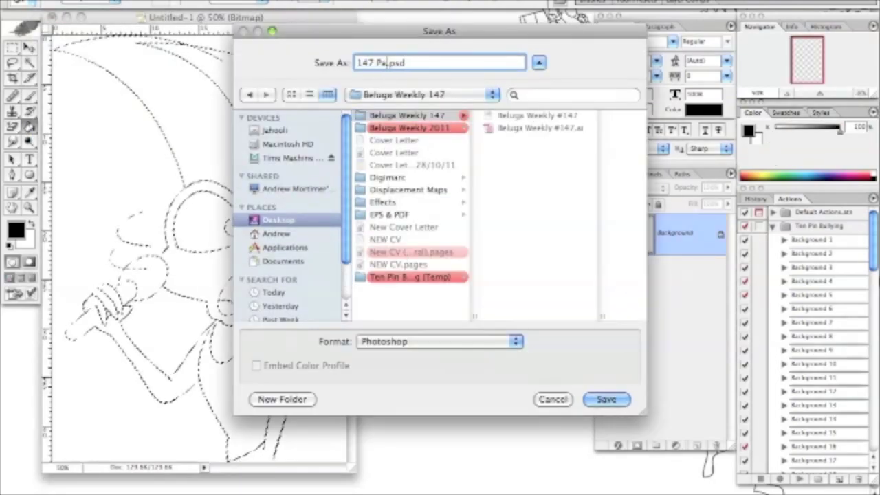
{"action": "type", "text": "7 Panel"}
{"action": "type", "text": "1"}
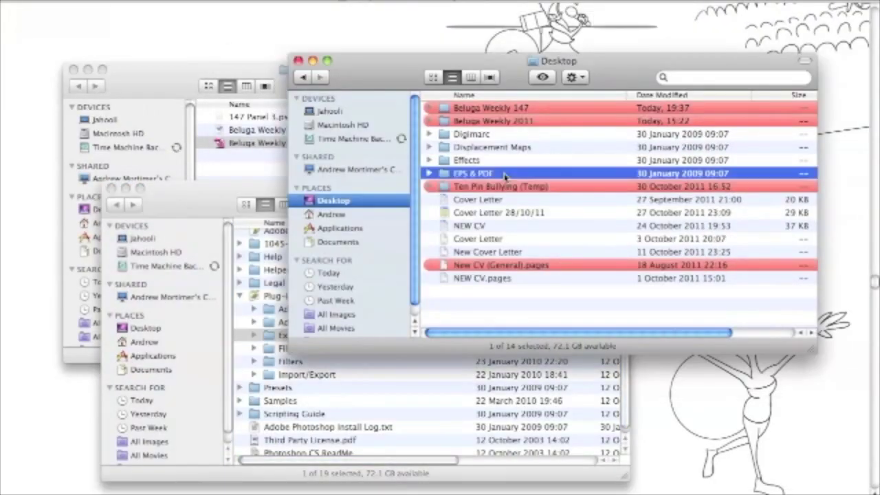
{"action": "left_click_drag", "start_coordinate": [507, 172], "coordinate": [275, 297]}
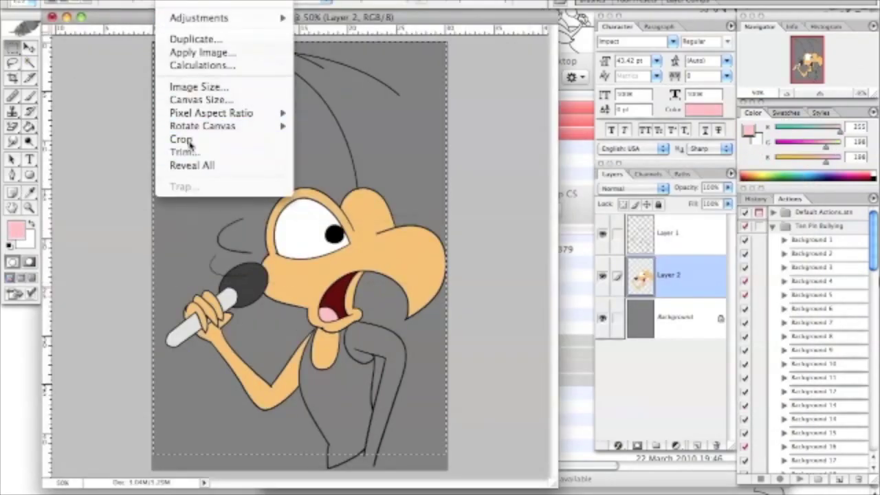
- Crop the Panel 3 image to the selection and delete its gray Background layer
{"action": "left_click", "coordinate": [188, 143]}
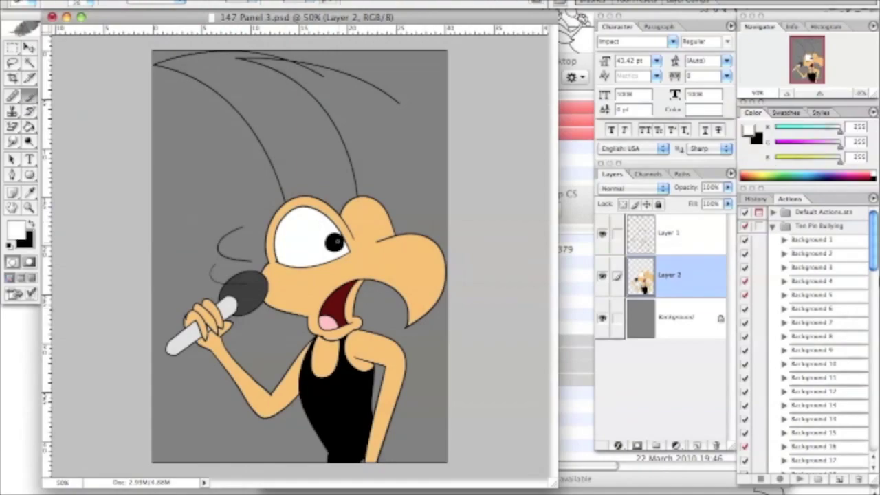
{"action": "left_click", "coordinate": [675, 330]}
{"action": "key", "text": "Delete"}
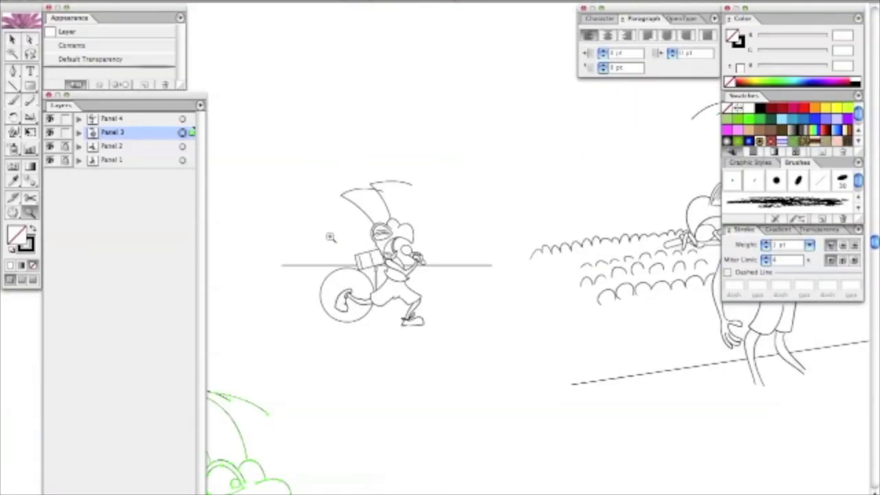
- Switch to Illustrator and, on the Panel 2 layer, clean up the figure's shorts edge and eye outline and add a tongue line inside its mouth
{"action": "left_click_drag", "start_coordinate": [297, 116], "coordinate": [452, 295]}
{"action": "key", "text": "backslash"}
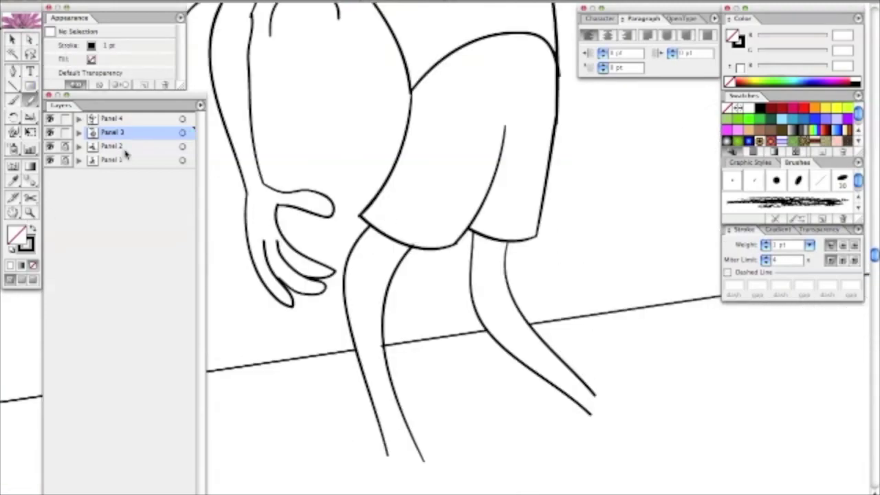
{"action": "left_click", "coordinate": [124, 146]}
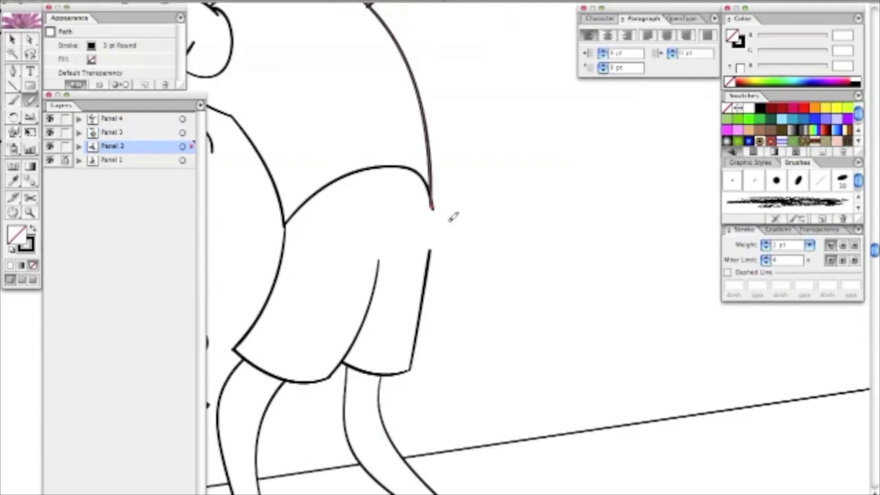
{"action": "left_click_drag", "start_coordinate": [432, 205], "coordinate": [427, 253]}
{"action": "left_click_drag", "start_coordinate": [356, 289], "coordinate": [455, 292]}
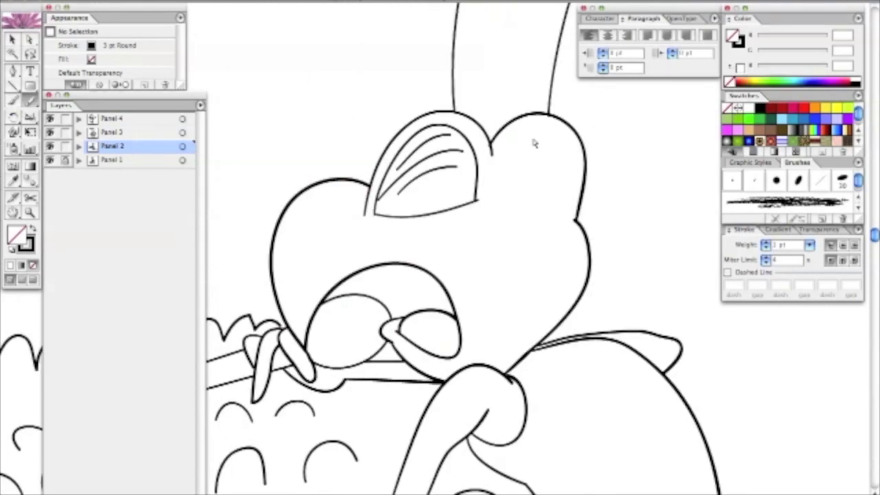
{"action": "mouse_move", "coordinate": [375, 214]}
{"action": "left_mouse_down"}
{"action": "mouse_move", "coordinate": [452, 180]}
{"action": "mouse_move", "coordinate": [484, 194]}
{"action": "left_mouse_up"}
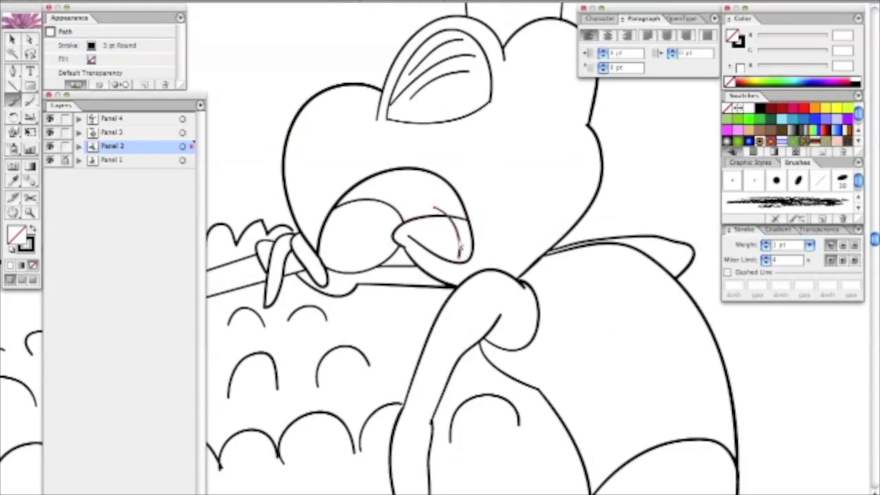
{"action": "left_click", "coordinate": [486, 206]}
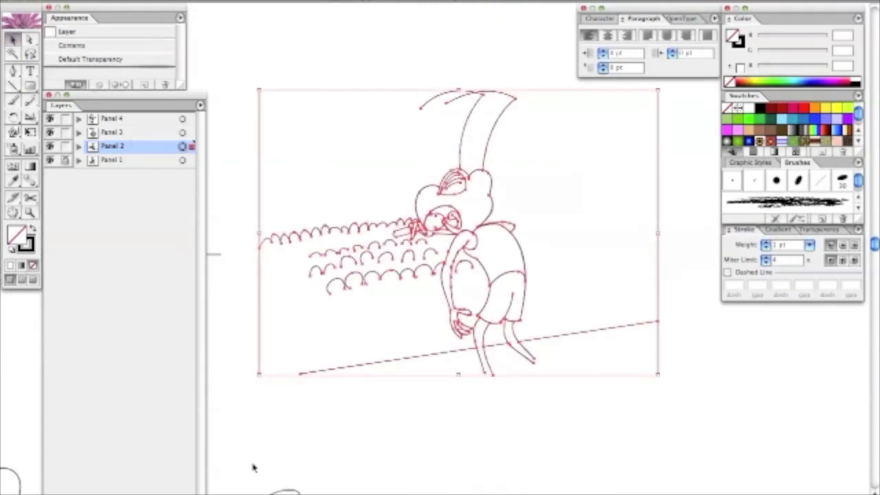
- Bring the Panel 2 artwork into Photoshop and set the foreground colour to light gray CDCDCD
{"action": "left_click", "coordinate": [193, 188]}
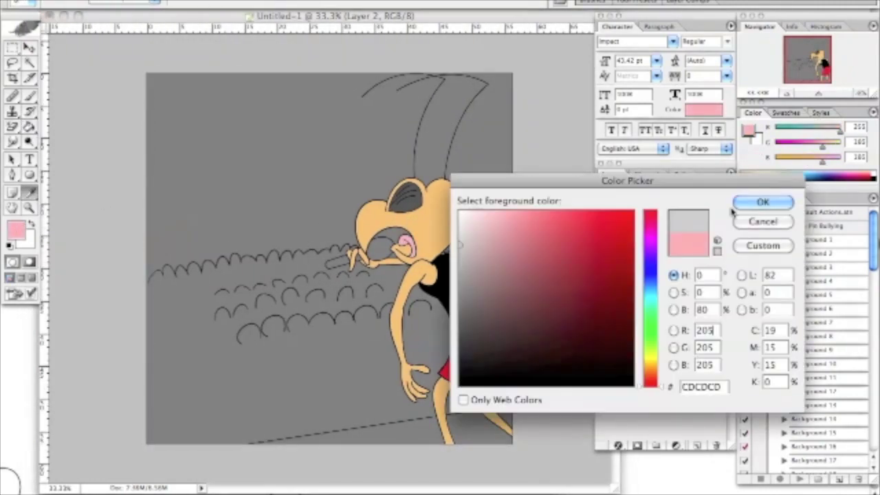
{"action": "left_click", "coordinate": [763, 201]}
{"action": "key", "text": "ctrl+a"}
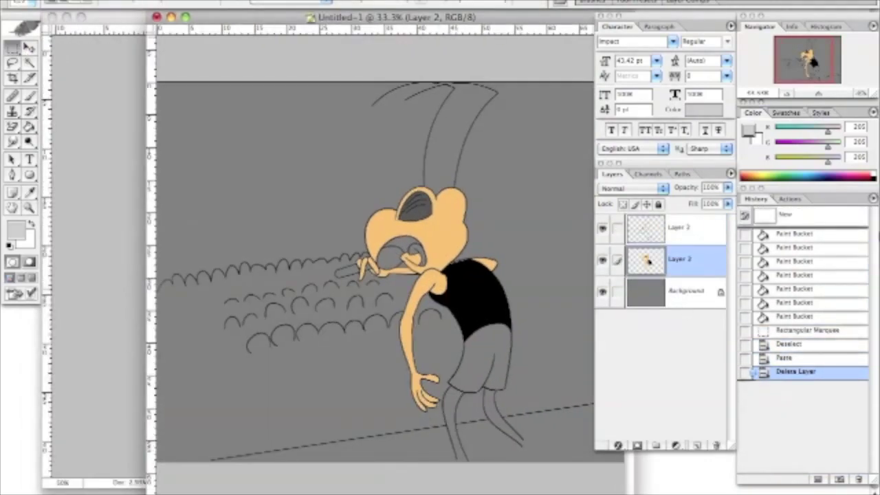
- Crop the wide Panel 2 image to a square area around the crowd and the figure, and deselect
{"action": "left_click_drag", "start_coordinate": [124, 76], "coordinate": [492, 442]}
{"action": "key", "text": "Left"}
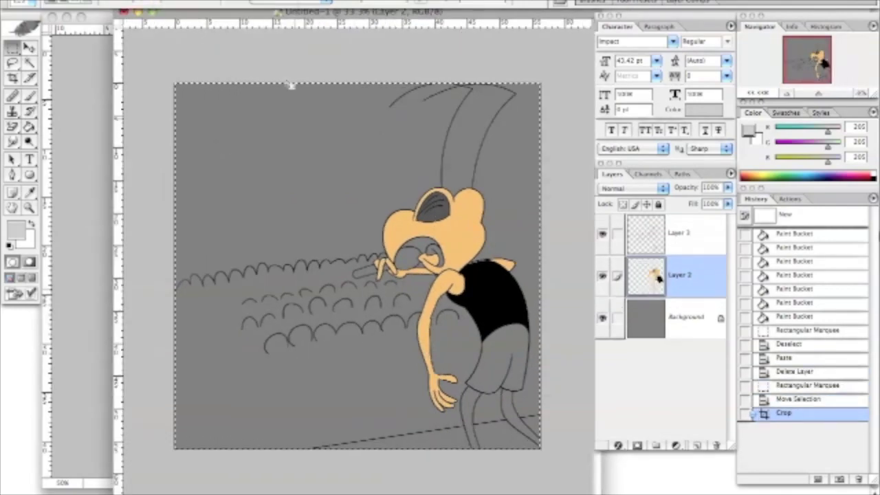
{"action": "key", "text": "ctrl+d"}
- Fill the crowd area with light gray and the figure's leg with its skin colour, and trim the canvas with a second crop
{"action": "key", "text": "g"}
{"action": "left_click", "coordinate": [202, 304]}
{"action": "left_click", "coordinate": [421, 238]}
{"action": "left_click", "coordinate": [474, 419]}
{"action": "left_click_drag", "start_coordinate": [175, 84], "coordinate": [541, 447]}
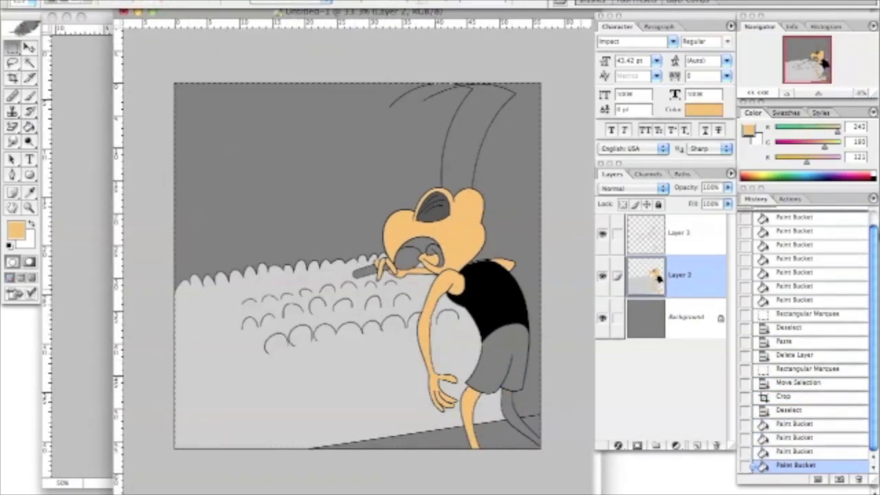
{"action": "key", "text": "ctrl+d"}
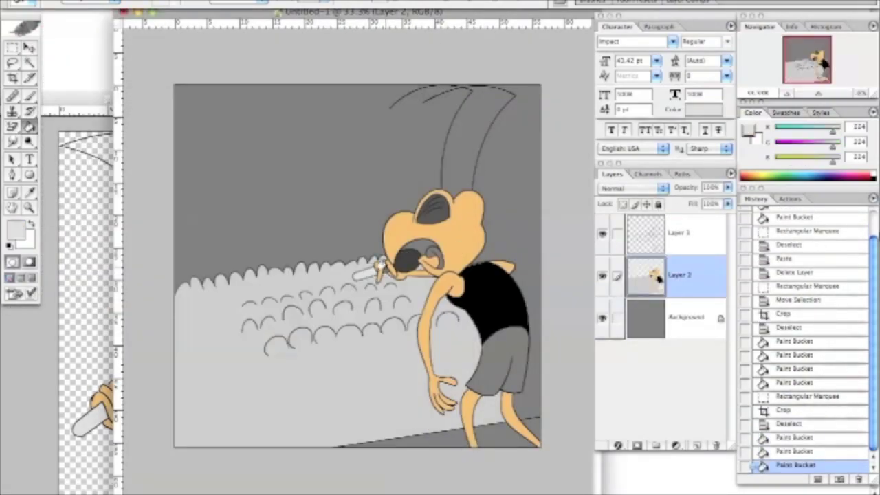
- Fill the Panel 2 figure's shorts with red and the stage floor with brown
{"action": "left_click", "coordinate": [16, 229]}
{"action": "left_click", "coordinate": [763, 201]}
{"action": "left_click", "coordinate": [498, 361]}
{"action": "left_click", "coordinate": [16, 229]}
{"action": "left_click", "coordinate": [546, 227]}
{"action": "left_click", "coordinate": [763, 201]}
{"action": "left_click", "coordinate": [506, 427]}
{"action": "left_click", "coordinate": [508, 429]}
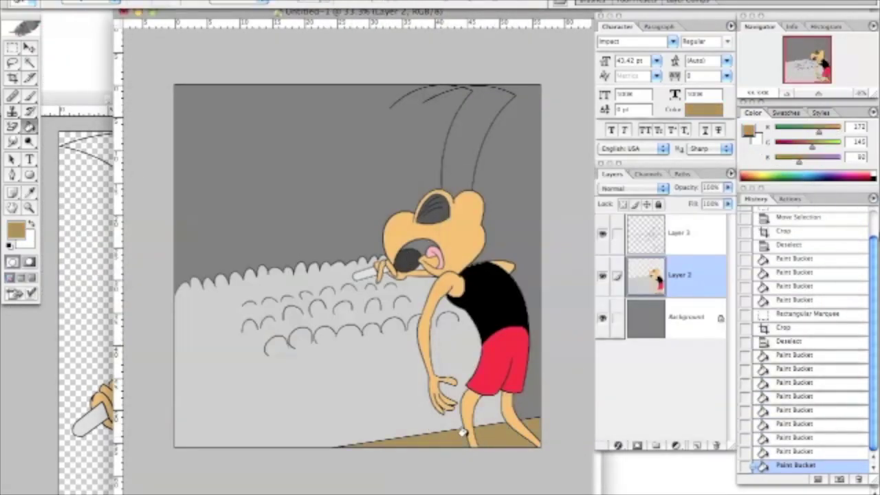
- Hide the Background layer and save the coloured image as 147 Panel 2
{"action": "left_click", "coordinate": [602, 317]}
{"action": "key", "text": "super+shift+s"}
{"action": "type", "text": "147 Panel 2"}
{"action": "key", "text": "Return"}
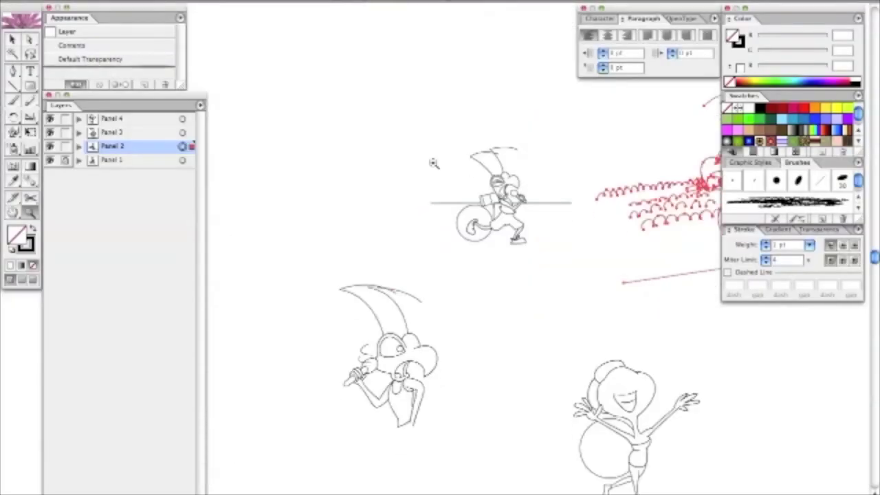
- Switch to Illustrator and draw egg-shaped heads on both sides of the Panel 4 figure, giving the right one eyes and an open mouth
{"action": "left_click", "coordinate": [432, 161]}
{"action": "left_click_drag", "start_coordinate": [341, 358], "coordinate": [358, 349]}
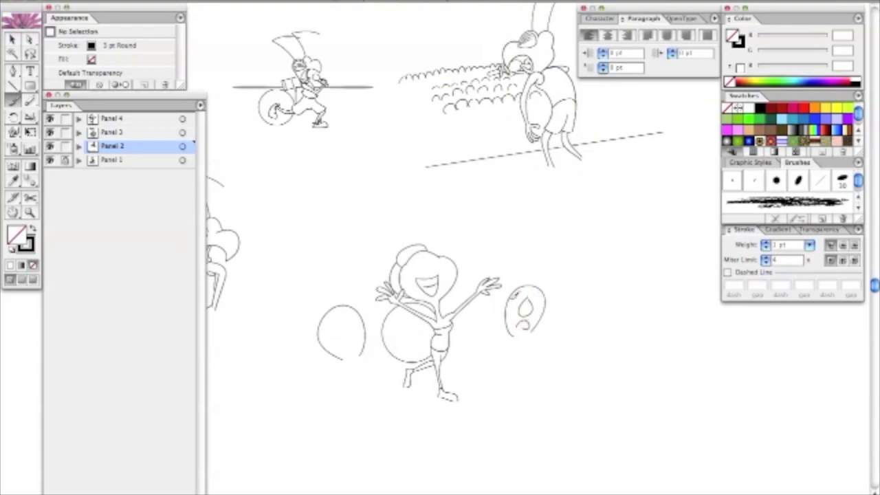
{"action": "left_click", "coordinate": [515, 311]}
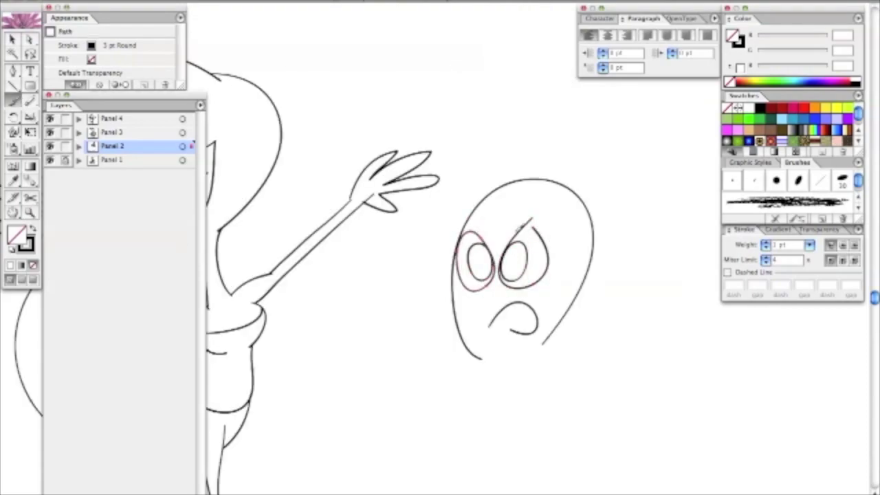
- Clean up the Panel 4 figure's overlapping lines around its outstretched arm and torso
{"action": "left_click", "coordinate": [384, 175]}
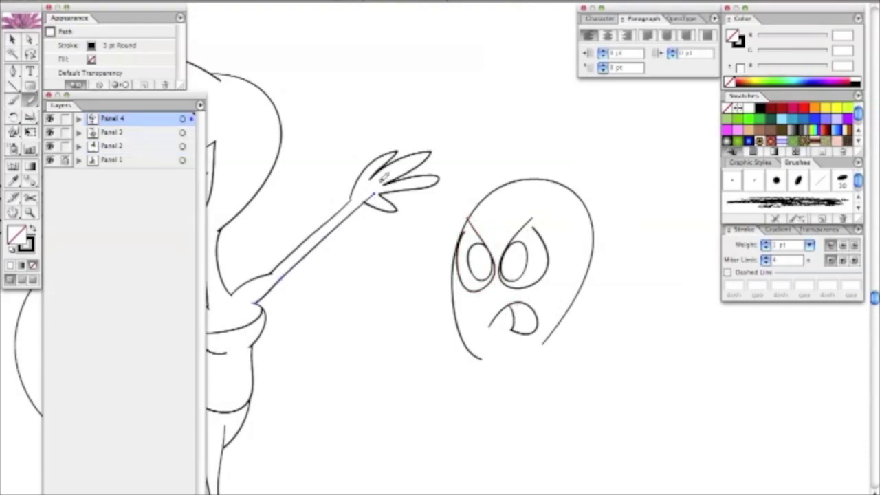
{"action": "key", "text": "n"}
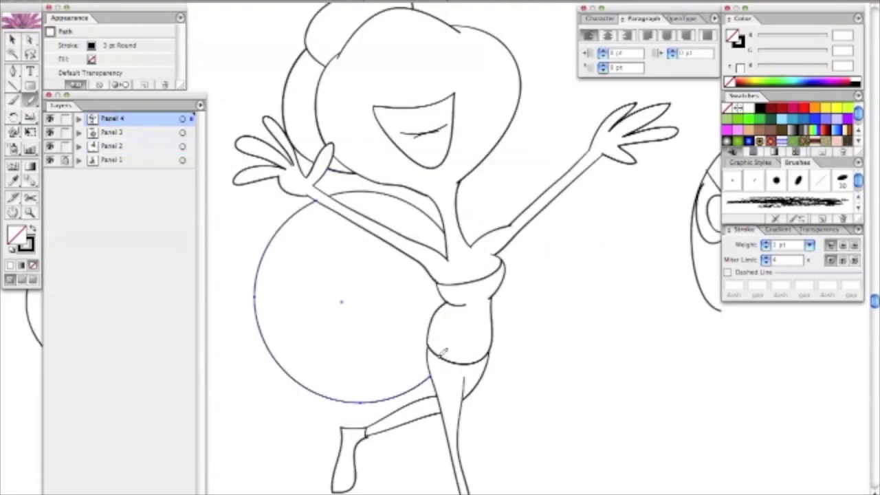
{"action": "scroll", "coordinate": [332, 240], "scroll_direction": "down", "scroll_amount": 3}
{"action": "scroll", "coordinate": [332, 241], "scroll_direction": "right", "scroll_amount": 2}
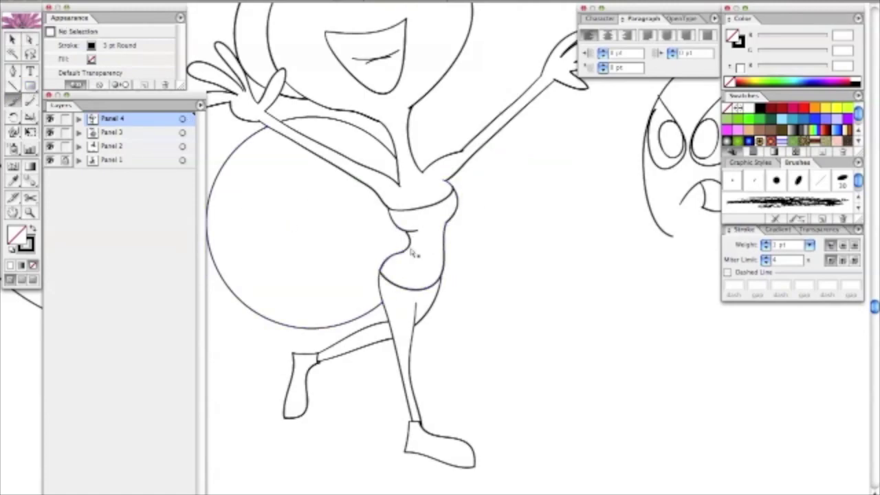
{"action": "scroll", "coordinate": [456, 177], "scroll_direction": "down", "scroll_amount": 3}
{"action": "scroll", "coordinate": [455, 177], "scroll_direction": "right", "scroll_amount": 3}
- Clean up the front and back leg lines of the Panel 4 figure
{"action": "left_click_drag", "start_coordinate": [283, 182], "coordinate": [313, 330]}
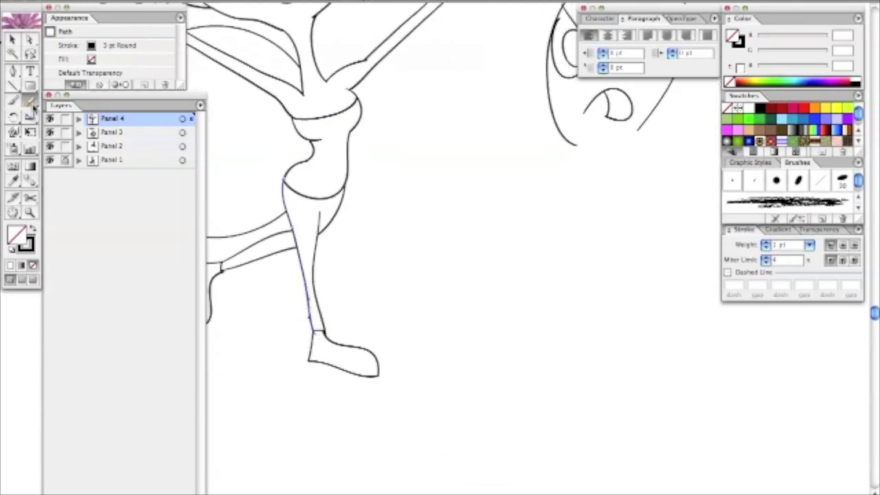
{"action": "scroll", "coordinate": [329, 335], "scroll_direction": "up", "scroll_amount": 1}
{"action": "scroll", "coordinate": [329, 335], "scroll_direction": "left", "scroll_amount": 3}
{"action": "left_click_drag", "start_coordinate": [419, 279], "coordinate": [361, 304]}
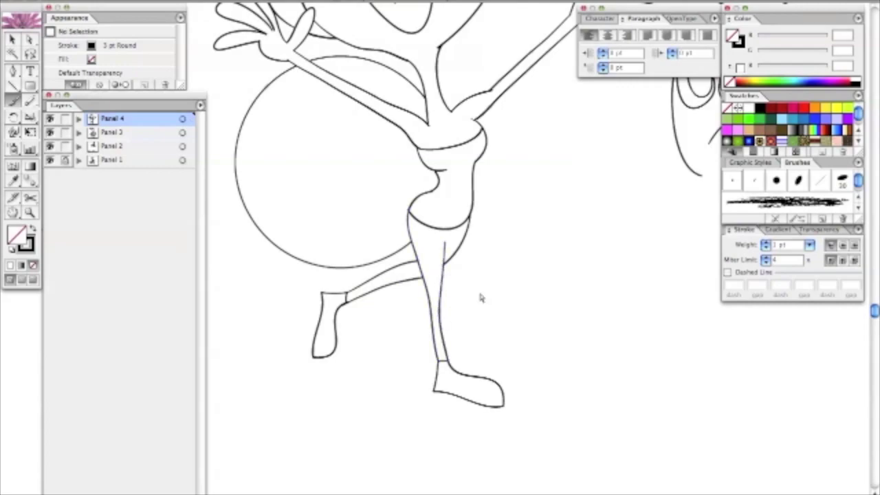
- Draw a brow, a side-facing eye and an open mouth on the head left of the Panel 4 figure
{"action": "scroll", "coordinate": [475, 287], "scroll_direction": "up", "scroll_amount": 2}
{"action": "scroll", "coordinate": [474, 287], "scroll_direction": "left", "scroll_amount": 5}
{"action": "key", "text": "super+shift+a"}
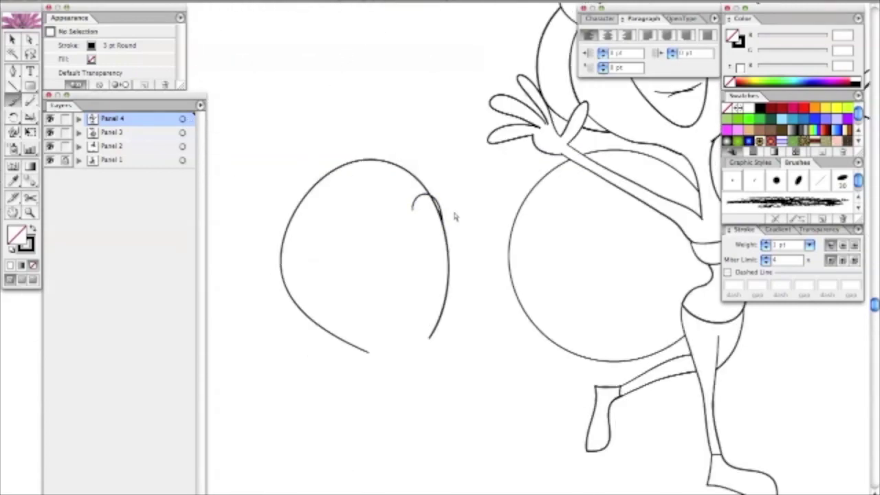
{"action": "key", "text": "super+shift+a"}
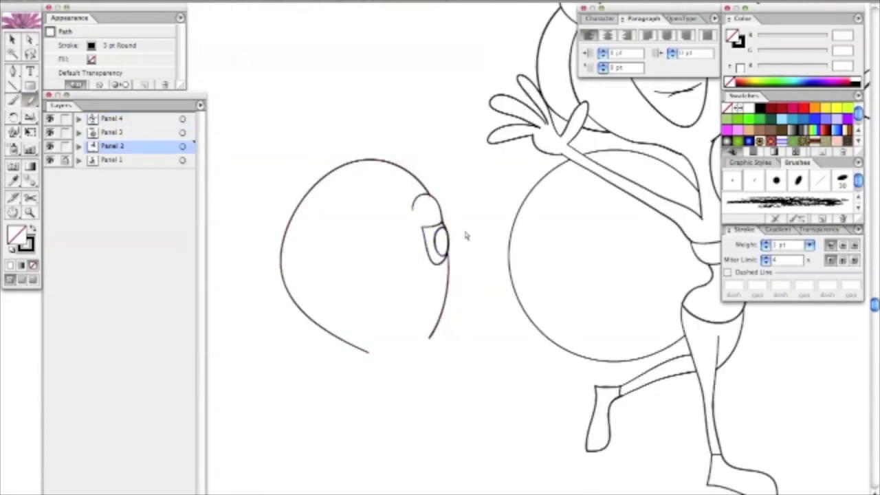
{"action": "scroll", "coordinate": [358, 225], "scroll_direction": "down", "scroll_amount": 2}
{"action": "scroll", "coordinate": [358, 226], "scroll_direction": "right", "scroll_amount": 5}
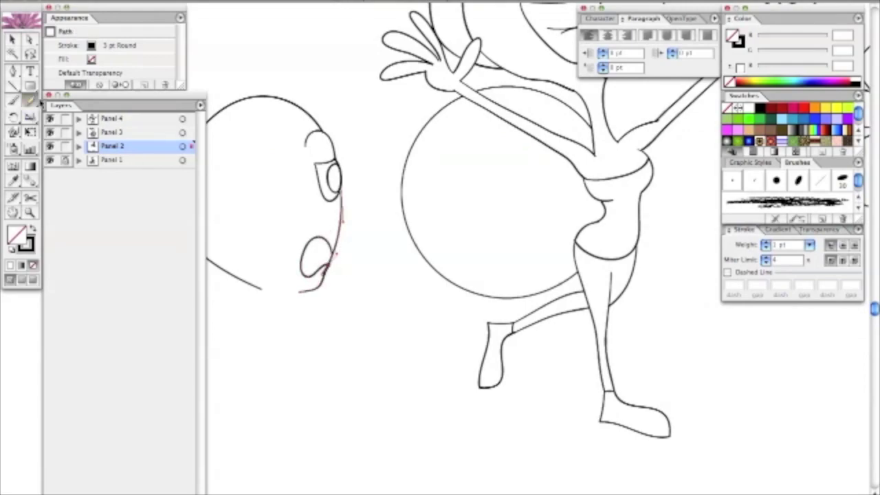
- Move the newly drawn heads' lines onto the Panel 4 layer and select everything on that layer
{"action": "scroll", "coordinate": [249, 89], "scroll_direction": "left", "scroll_amount": 5}
{"action": "left_click_drag", "start_coordinate": [249, 89], "coordinate": [448, 335]}
{"action": "left_click", "coordinate": [182, 120]}
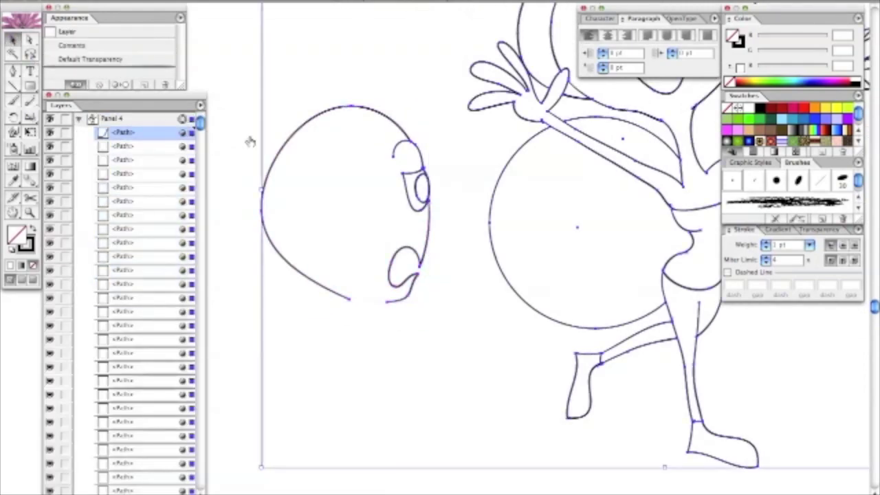
- Draw the rounded body, an arm and the leg lines of the frowning spectator to the right of the Panel 4 figure
{"action": "key", "text": "super+minus"}
{"action": "key", "text": "super+shift+a"}
{"action": "key", "text": "super+minus"}
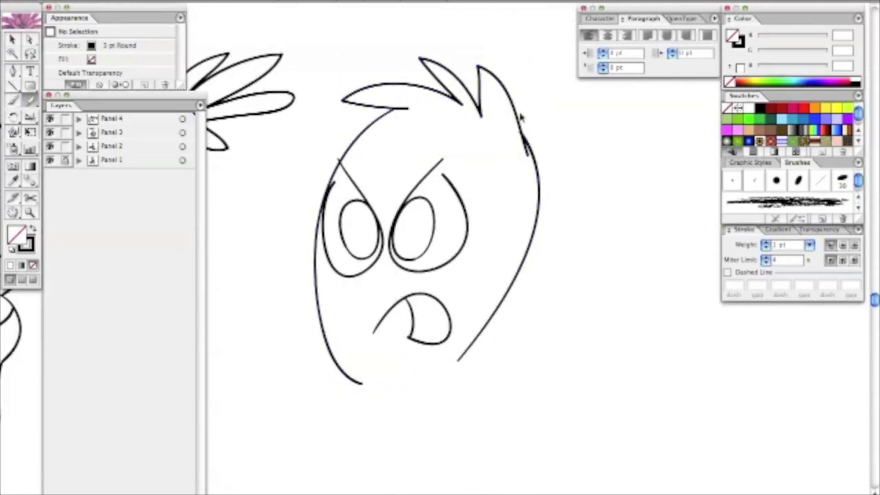
{"action": "scroll", "coordinate": [451, 175], "scroll_direction": "down", "scroll_amount": 5}
{"action": "left_click_drag", "start_coordinate": [448, 212], "coordinate": [340, 471]}
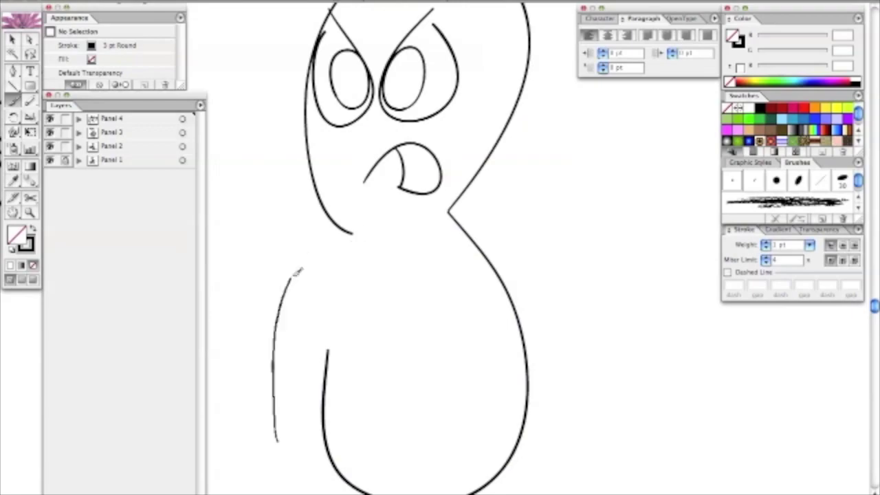
{"action": "scroll", "coordinate": [408, 257], "scroll_direction": "down", "scroll_amount": 5}
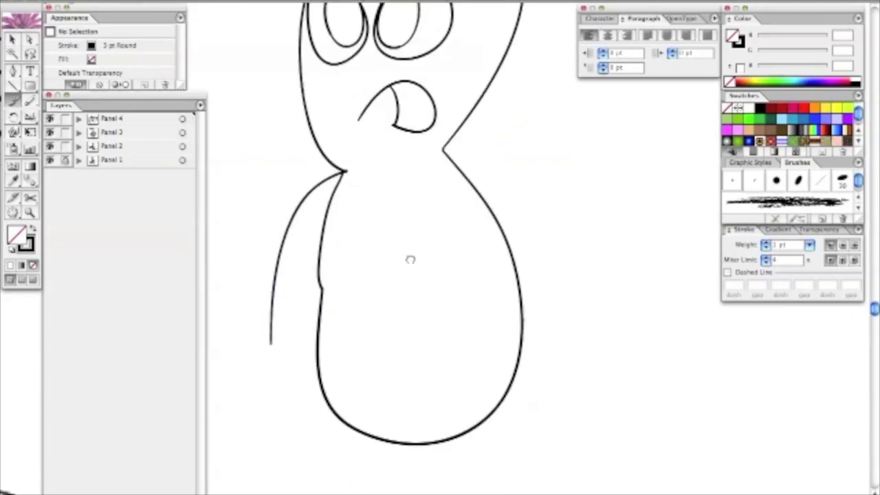
{"action": "key", "text": "super+0"}
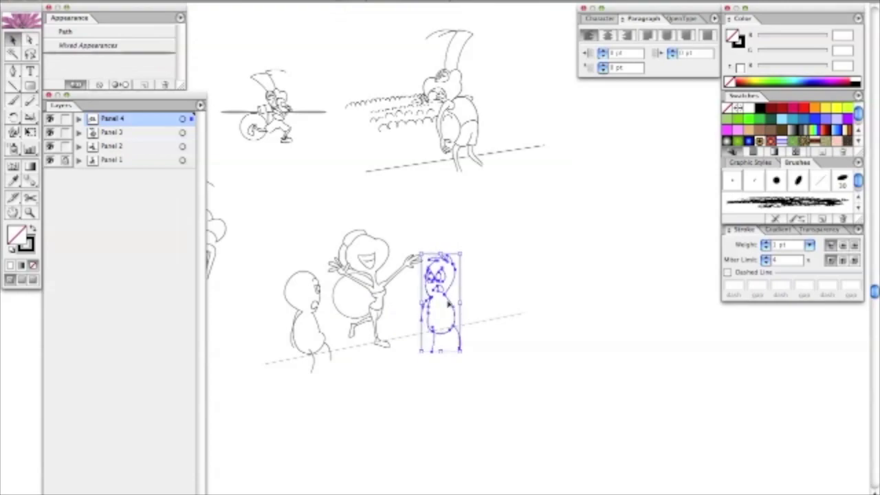
{"action": "left_click", "coordinate": [510, 299]}
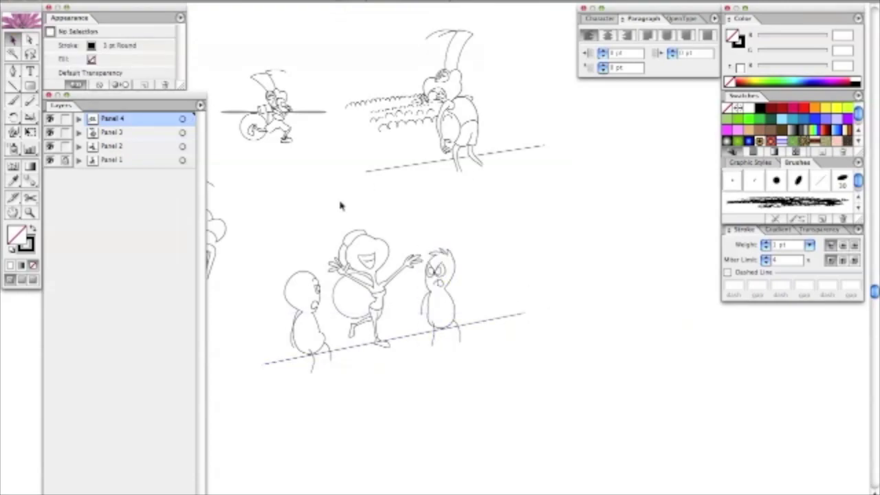
- Extend the Panel 4 ground line into a slanted four-sided stage platform beneath the figures
{"action": "left_click_drag", "start_coordinate": [410, 353], "coordinate": [411, 352]}
{"action": "left_click", "coordinate": [526, 291]}
{"action": "left_click", "coordinate": [464, 313]}
{"action": "left_click", "coordinate": [253, 268]}
{"action": "key", "text": "p"}
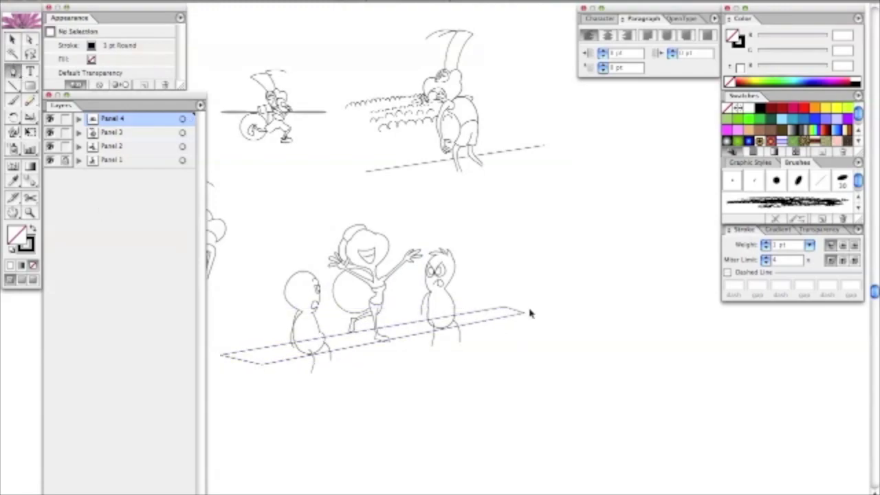
- Trim the stage outline where it crosses the Panel 4 figures and draw the frowning spectator's other arm
{"action": "left_click_drag", "start_coordinate": [275, 275], "coordinate": [441, 385]}
{"action": "key", "text": "n"}
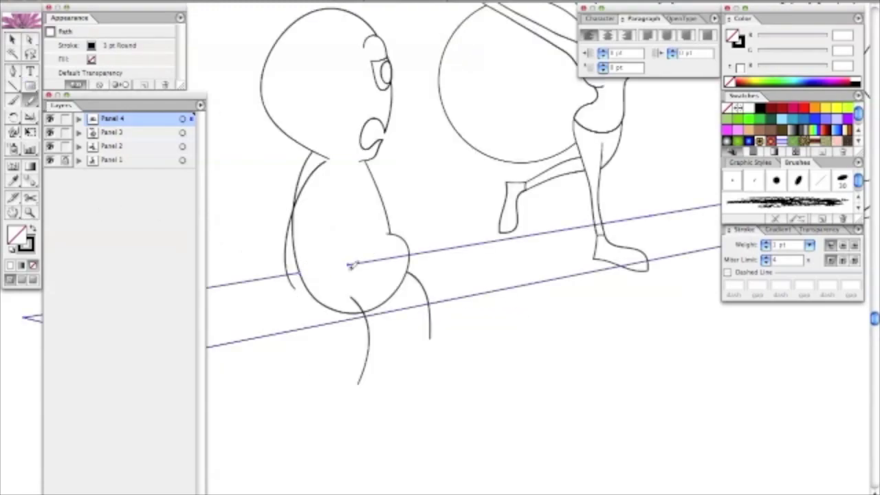
{"action": "scroll", "coordinate": [528, 246], "scroll_direction": "right", "scroll_amount": 5}
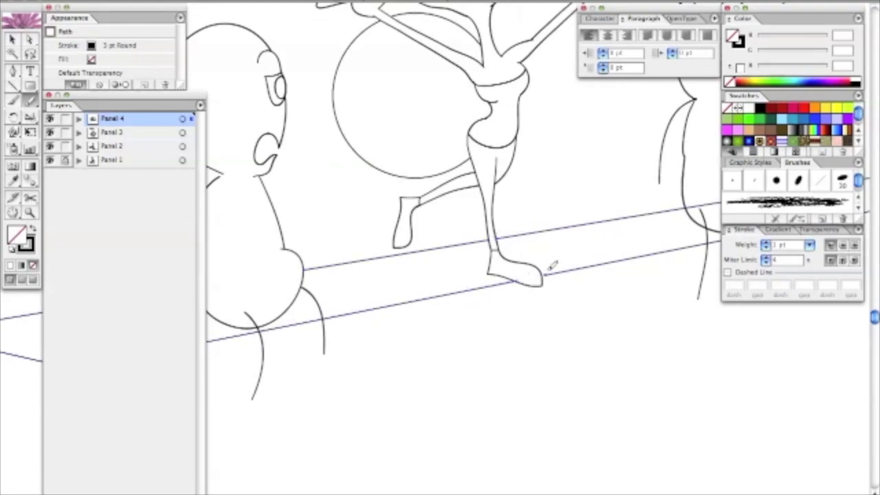
{"action": "scroll", "coordinate": [548, 272], "scroll_direction": "right", "scroll_amount": 10}
{"action": "scroll", "coordinate": [539, 256], "scroll_direction": "up", "scroll_amount": 2}
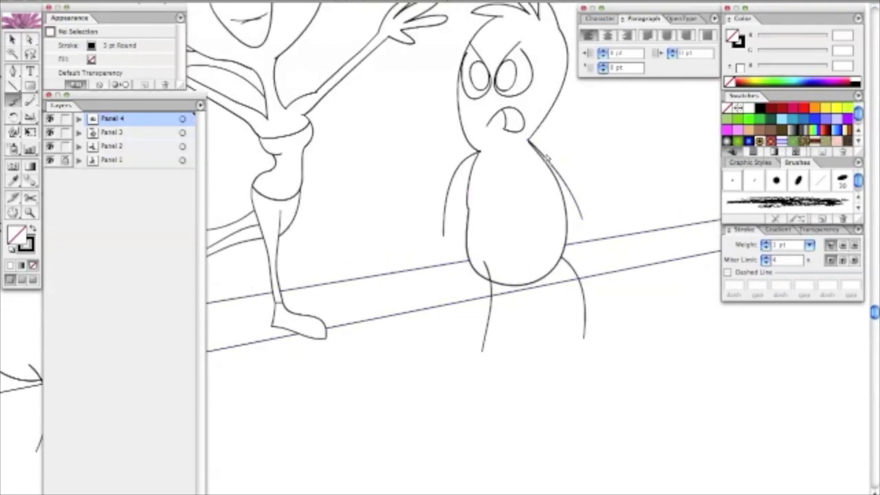
- Select all artwork on the Panel 4 layer and paste it into a new Photoshop document
{"action": "key", "text": "super+0"}
{"action": "left_click", "coordinate": [183, 119]}
{"action": "left_click_drag", "start_coordinate": [487, 259], "coordinate": [549, 245]}
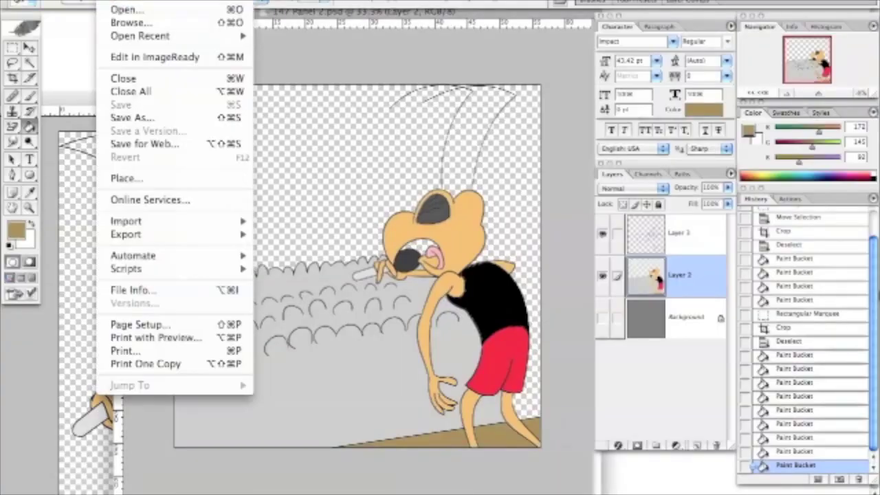
{"action": "key", "text": "Escape"}
{"action": "key", "text": "super+n"}
{"action": "key", "text": "Return"}
{"action": "key", "text": "super+v"}
- Fill the background layer with grey and add a new empty layer beneath the Panel 4 line art
{"action": "left_click", "coordinate": [681, 261]}
{"action": "key", "text": "shift+BackSpace"}
{"action": "key", "text": "Return"}
{"action": "key", "text": "super+shift+alt+n"}
- Colour the frowning spectator's eyes white with black pupils and small white highlights
{"action": "key", "text": "d"}
{"action": "left_click", "coordinate": [486, 140]}
{"action": "left_click", "coordinate": [505, 140]}
{"action": "left_click", "coordinate": [258, 174]}
{"action": "left_click_drag", "start_coordinate": [440, 103], "coordinate": [550, 175]}
{"action": "key", "text": "b"}
{"action": "key", "text": "x"}
{"action": "mouse_move", "coordinate": [420, 141]}
{"action": "left_mouse_down"}
{"action": "mouse_move", "coordinate": [435, 210]}
{"action": "mouse_move", "coordinate": [444, 124]}
{"action": "left_mouse_up"}
{"action": "key", "text": "g"}
{"action": "left_click", "coordinate": [444, 179]}
{"action": "left_click", "coordinate": [283, 181]}
{"action": "key", "text": "b"}
{"action": "left_click", "coordinate": [311, 195]}
{"action": "left_click", "coordinate": [383, 192]}
- Fill the frowning spectator's head, hair and body with light green
{"action": "key", "text": "super+0"}
{"action": "key", "text": "d"}
{"action": "left_click", "coordinate": [15, 229]}
{"action": "left_click", "coordinate": [543, 293]}
{"action": "left_click", "coordinate": [621, 222]}
{"action": "left_click_drag", "start_coordinate": [649, 374], "coordinate": [649, 332]}
{"action": "left_click", "coordinate": [763, 201]}
{"action": "left_click", "coordinate": [507, 128]}
{"action": "left_click", "coordinate": [506, 114]}
{"action": "left_click", "coordinate": [506, 113]}
{"action": "key", "text": "super+plus"}
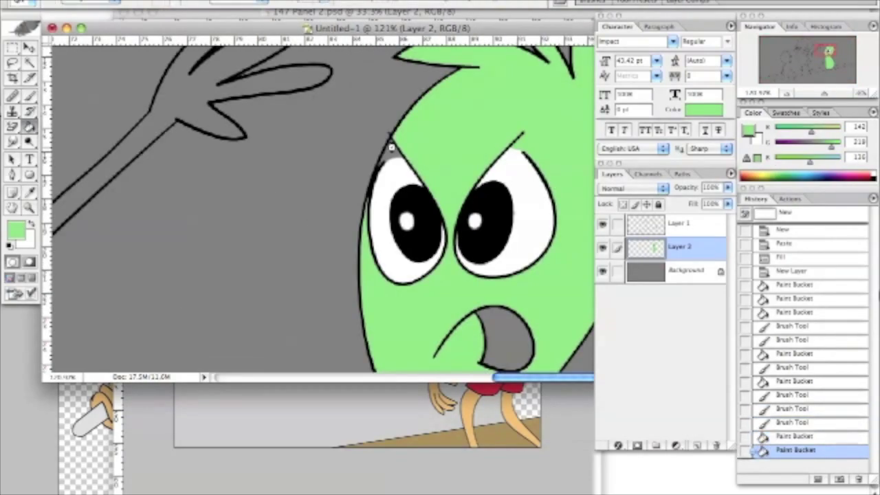
{"action": "scroll", "coordinate": [316, 206], "scroll_direction": "down", "scroll_amount": 5}
- Choose a greyish blue and fill the other spectator's head and body with it
{"action": "key", "text": "super+0"}
{"action": "left_click", "coordinate": [15, 229]}
{"action": "left_click", "coordinate": [512, 245]}
{"action": "left_click", "coordinate": [762, 201]}
{"action": "left_click", "coordinate": [234, 180]}
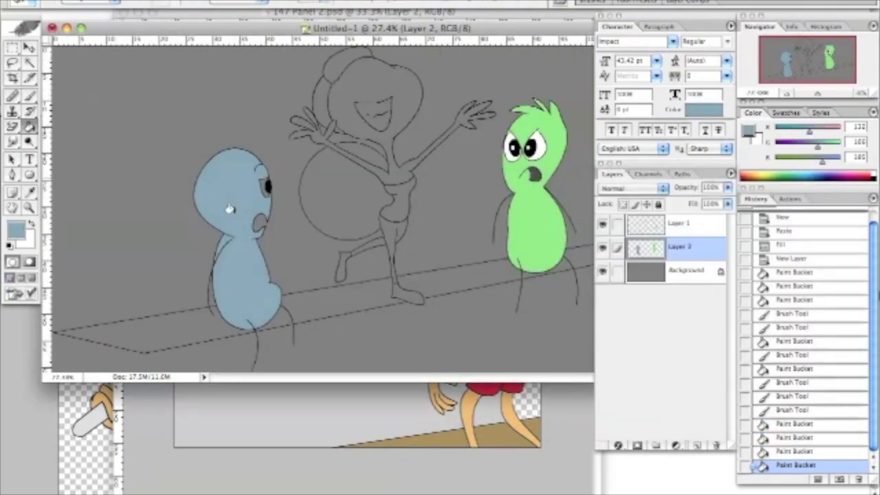
- Fill the central figure's grin white and the hair light purple
{"action": "left_click", "coordinate": [371, 110]}
{"action": "left_click", "coordinate": [16, 229]}
{"action": "left_click", "coordinate": [495, 227]}
{"action": "left_click", "coordinate": [762, 201]}
{"action": "left_click", "coordinate": [343, 58]}
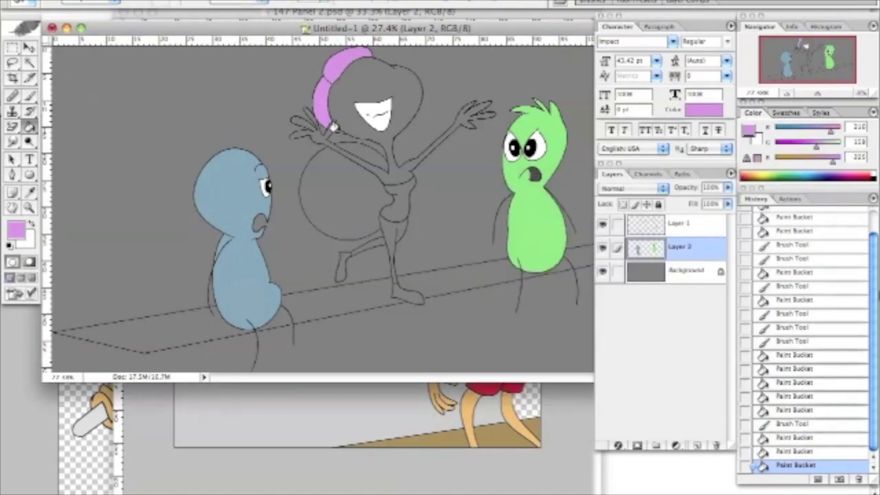
- Colour the central figure's raised hand beside the hair light grey
{"action": "key", "text": "super+plus"}
{"action": "left_click", "coordinate": [317, 138]}
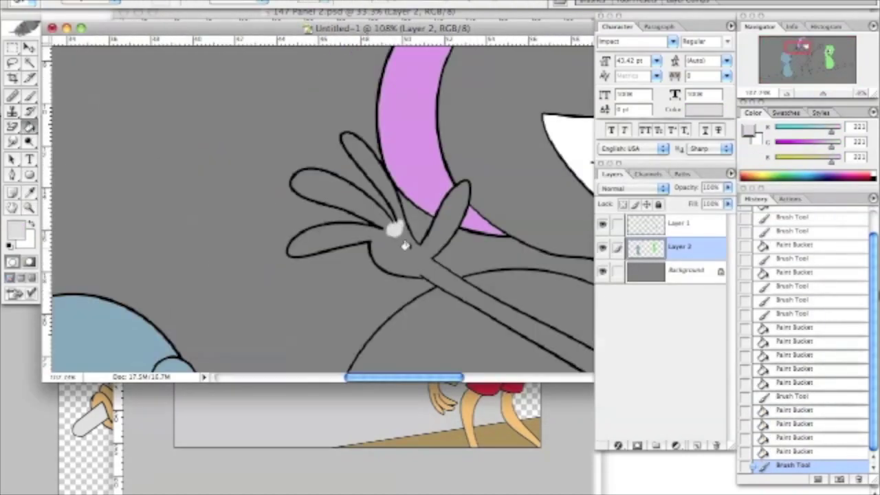
{"action": "left_click", "coordinate": [337, 155]}
{"action": "key", "text": "super+0"}
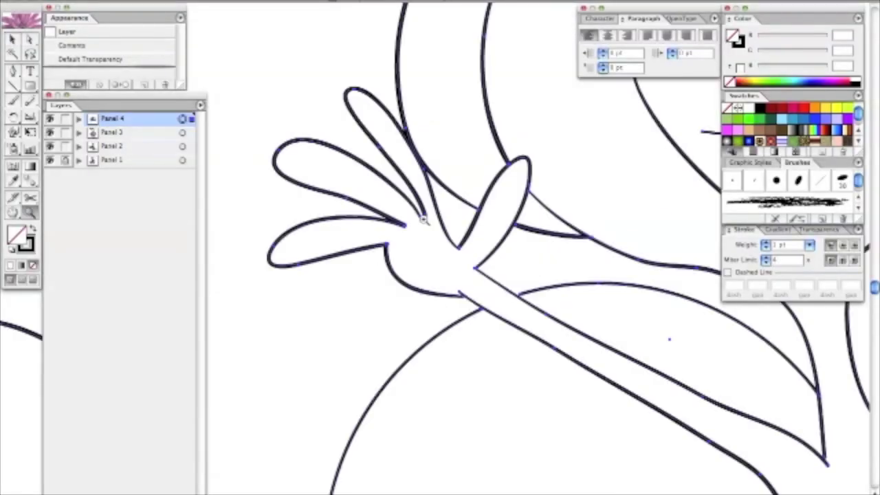
- Switch to Illustrator, deselect the Panel 4 artwork and make the Panel 1 layer active
{"action": "left_click", "coordinate": [343, 2]}
{"action": "left_click", "coordinate": [458, 114]}
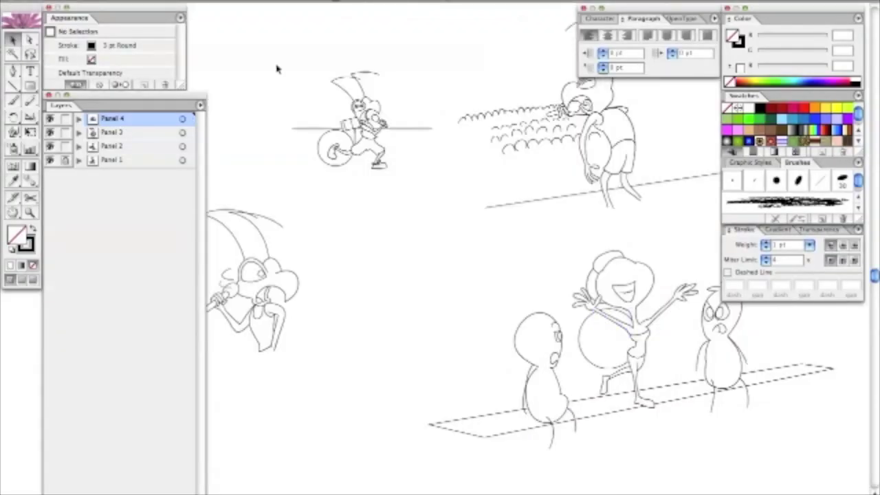
{"action": "left_click", "coordinate": [165, 162]}
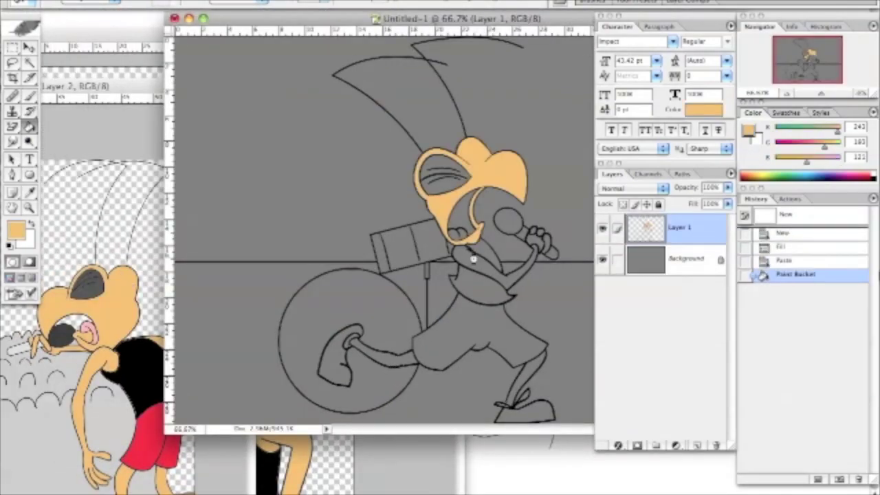
- Switch to Photoshop and colour the Panel 1 singer's arms, hand and face details with the Paint Bucket
{"action": "left_click", "coordinate": [485, 271]}
{"action": "left_click", "coordinate": [516, 265]}
{"action": "left_click", "coordinate": [540, 238]}
{"action": "left_click", "coordinate": [546, 244]}
{"action": "left_click", "coordinate": [435, 180]}
{"action": "left_click", "coordinate": [455, 235]}
{"action": "left_click", "coordinate": [463, 227]}
- Save the document as 147 Panel 1
{"action": "key", "text": "super+shift+s"}
{"action": "type", "text": "147 Panel 1"}
{"action": "key", "text": "Return"}
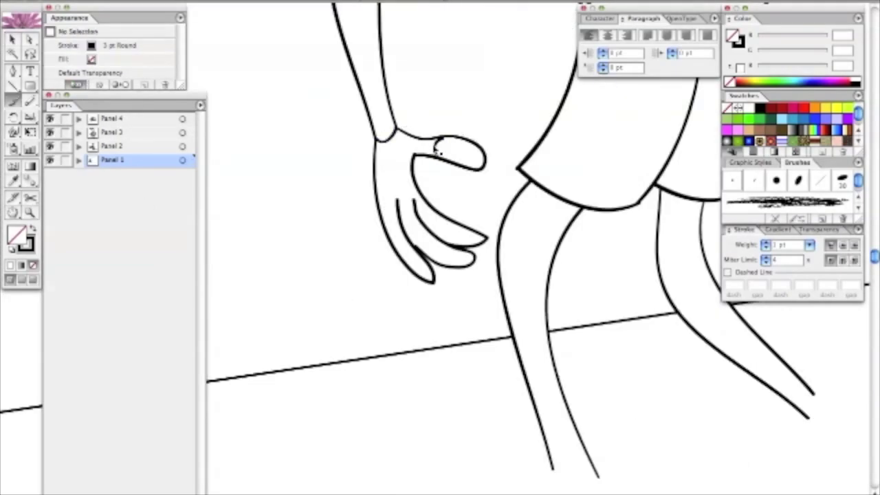
- Draw glove edge lines on the thumb and fingers of the Panel 2 singer's lowered hand in Illustrator
{"action": "left_click", "coordinate": [437, 149]}
{"action": "left_click", "coordinate": [404, 209]}
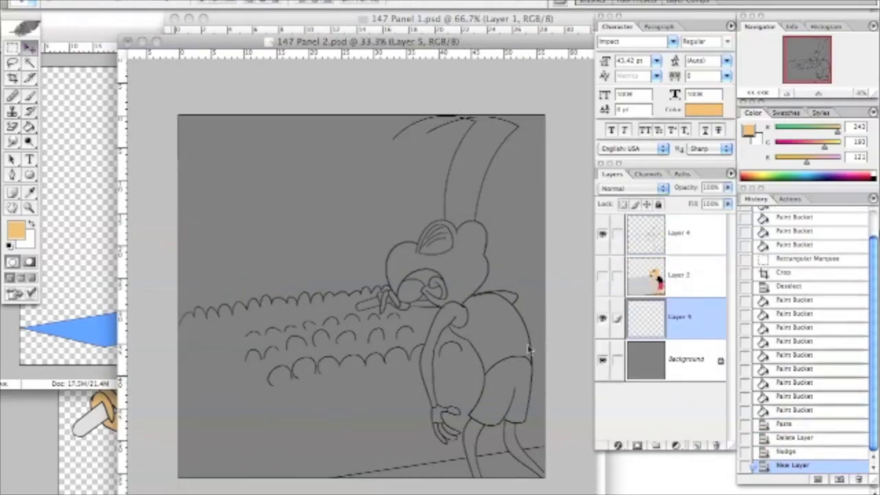
- Colour the Panel 2 singer in Photoshop with orange skin, a black vest and black fingerless gloves
{"action": "left_click", "coordinate": [481, 330]}
{"action": "left_click_drag", "start_coordinate": [358, 42], "coordinate": [179, 33]}
{"action": "left_click", "coordinate": [241, 292]}
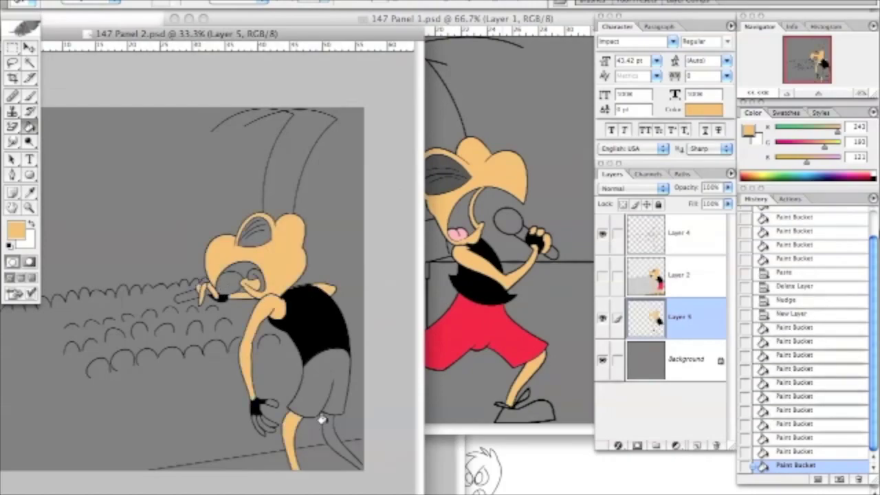
{"action": "left_click", "coordinate": [255, 405]}
- Fill the Panel 2 singer's shorts with the red used in Panel 1 and colour the mouth and microphone
{"action": "left_click_drag", "start_coordinate": [206, 33], "coordinate": [395, 33]}
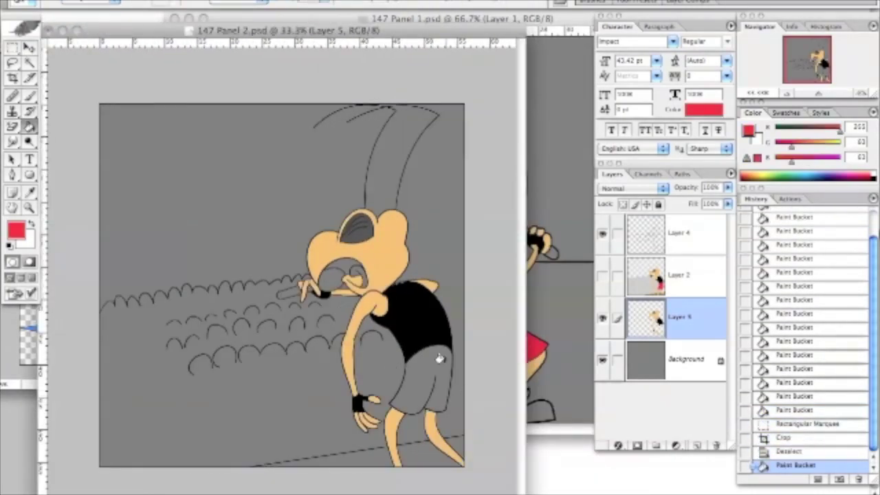
{"action": "left_click", "coordinate": [509, 385]}
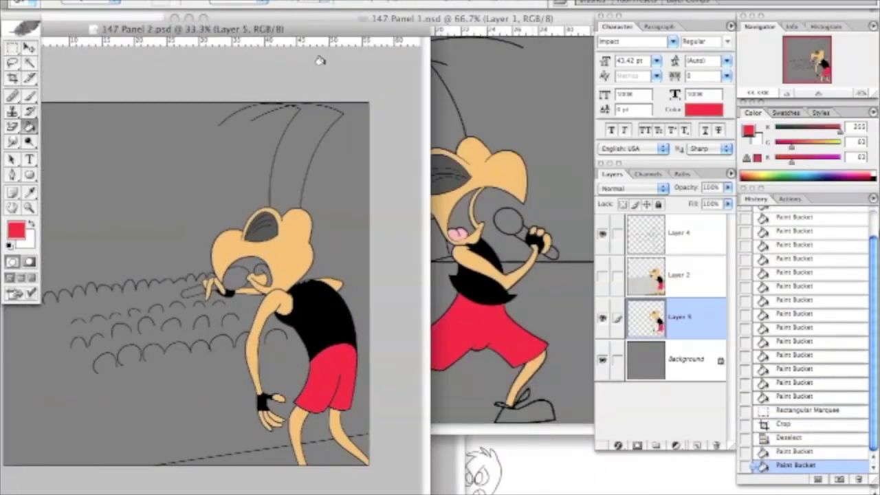
{"action": "left_click_drag", "start_coordinate": [288, 33], "coordinate": [413, 14]}
{"action": "left_click", "coordinate": [482, 265]}
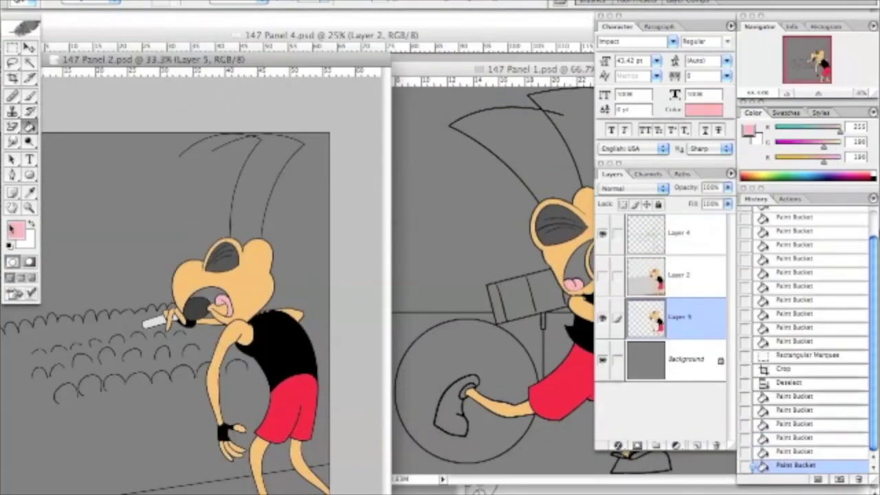
- Try different fill colours on the Panel 2 crowd, undoing each fill
{"action": "left_click", "coordinate": [16, 229]}
{"action": "left_click", "coordinate": [763, 201]}
{"action": "left_click", "coordinate": [184, 335]}
{"action": "key", "text": "ctrl+z"}
{"action": "left_click", "coordinate": [16, 229]}
{"action": "left_click", "coordinate": [763, 221]}
{"action": "left_click", "coordinate": [185, 335]}
{"action": "key", "text": "ctrl+z"}
- Fill the Panel 2 crowd with pale blue, choose another colour and fill the stage floor
{"action": "left_click", "coordinate": [16, 229]}
{"action": "left_click", "coordinate": [763, 202]}
{"action": "left_click", "coordinate": [173, 365]}
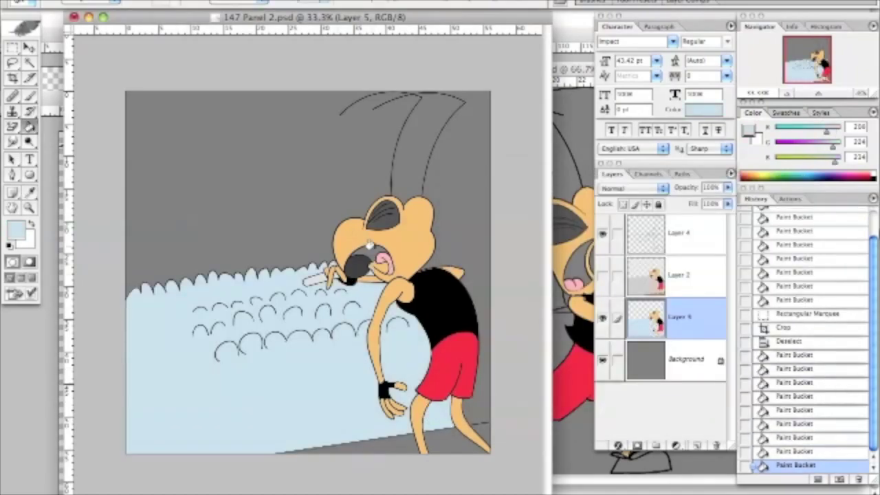
{"action": "left_click", "coordinate": [16, 229]}
{"action": "left_click", "coordinate": [763, 201]}
{"action": "left_click", "coordinate": [385, 445]}
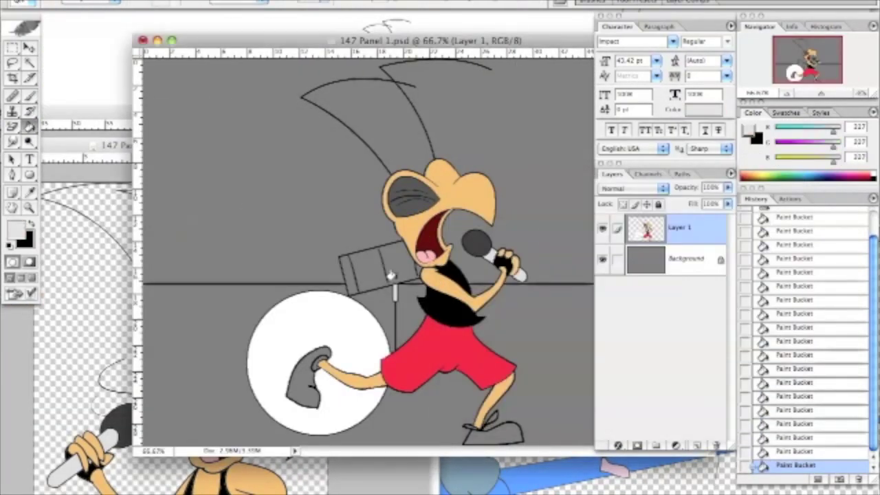
- Fill the drum behind the Panel 1 singer light grey and paste the line art as a new layer on top
{"action": "left_click", "coordinate": [348, 276]}
{"action": "left_click", "coordinate": [348, 276]}
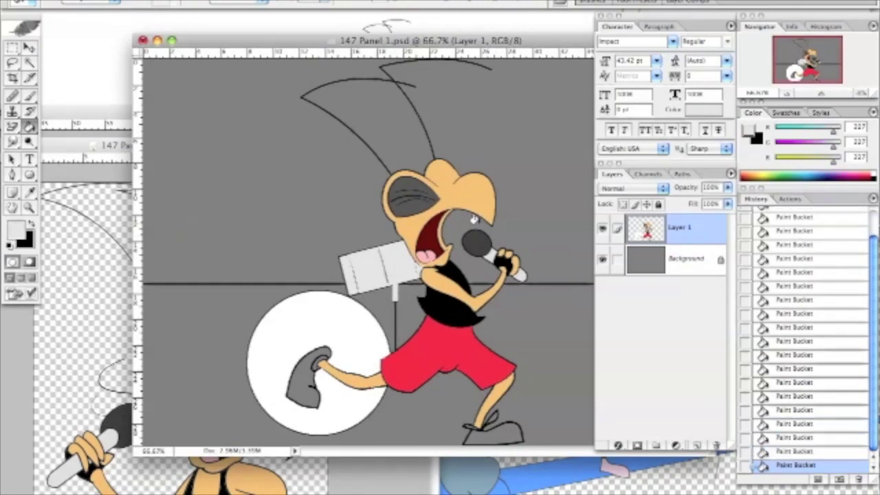
{"action": "key", "text": "ctrl+v"}
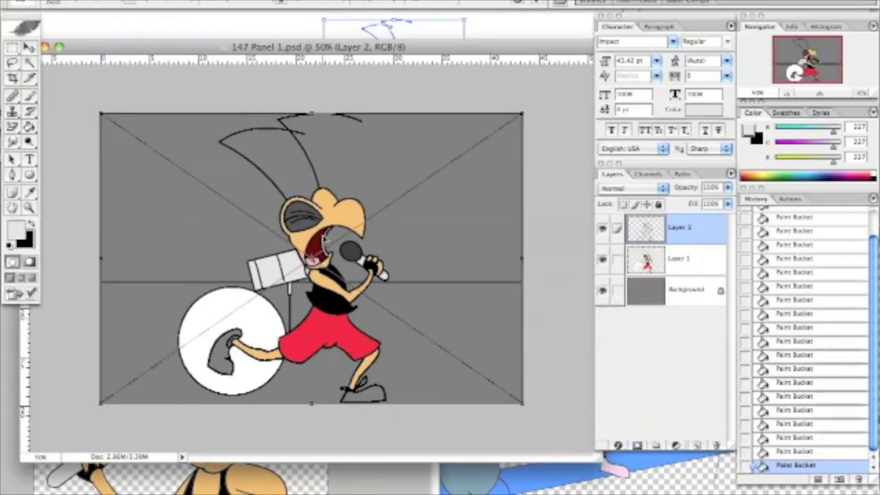
{"action": "key", "text": "Return"}
- Fill the floor of Panel 1 on Layer 1 with a tan based on the sampled skin colour
{"action": "left_click", "coordinate": [679, 258]}
{"action": "left_click", "coordinate": [323, 206], "text": "alt"}
{"action": "left_click", "coordinate": [21, 233]}
{"action": "left_click", "coordinate": [749, 200]}
{"action": "left_click", "coordinate": [344, 356]}
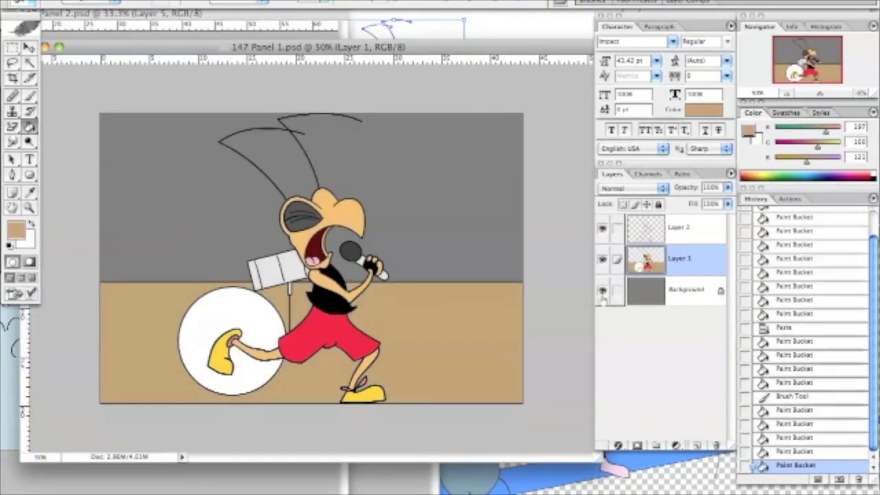
- Hide the grey background and brush black band-name lettering and a curved side outline onto the bass drum
{"action": "left_click", "coordinate": [603, 291]}
{"action": "key", "text": "d"}
{"action": "key", "text": "b"}
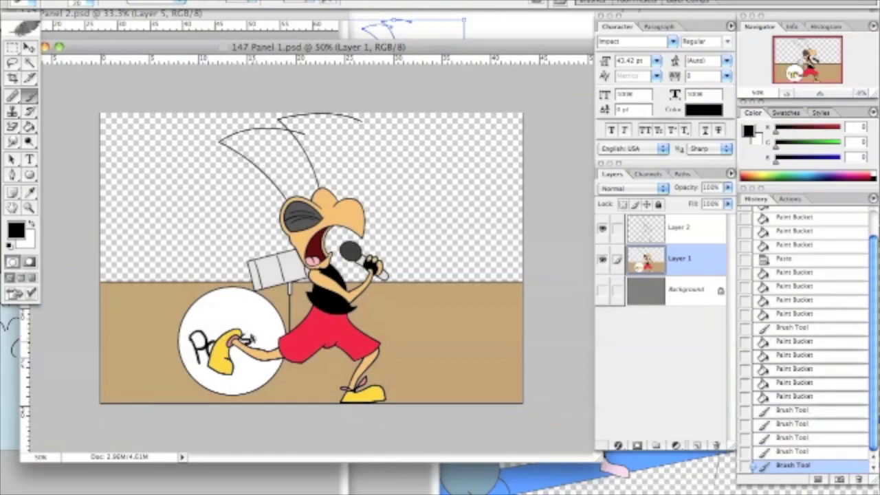
{"action": "key", "text": "ctrl+z"}
{"action": "left_click_drag", "start_coordinate": [157, 305], "coordinate": [213, 395]}
- Choose a violet-blue foreground colour and fill the side of the bass drum
{"action": "left_click", "coordinate": [16, 230]}
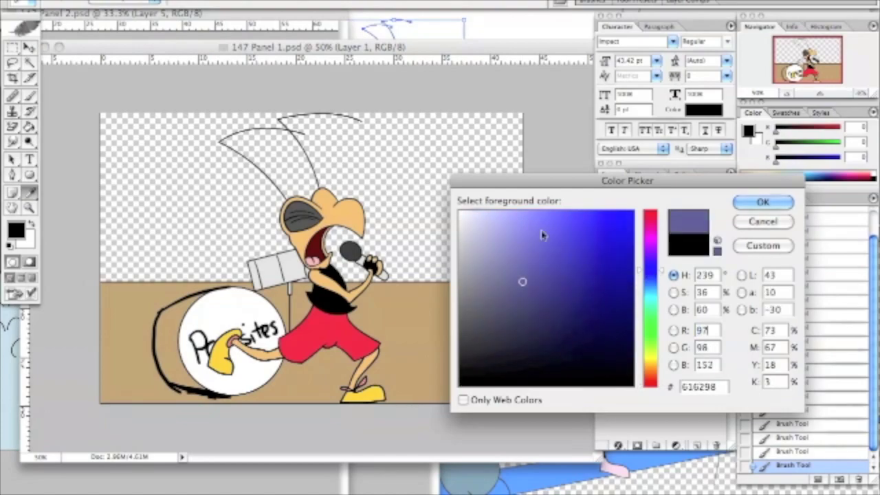
{"action": "left_click", "coordinate": [764, 202]}
{"action": "left_click", "coordinate": [165, 335]}
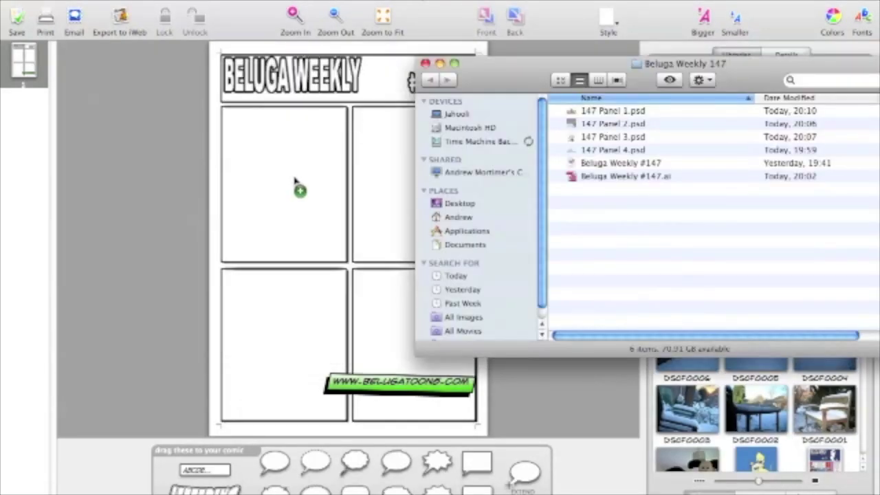
- Switch to Comic Life, place 147 Panel 1.psd in the page's first panel and give it a dark red gradient background
{"action": "left_click_drag", "start_coordinate": [298, 188], "coordinate": [297, 184]}
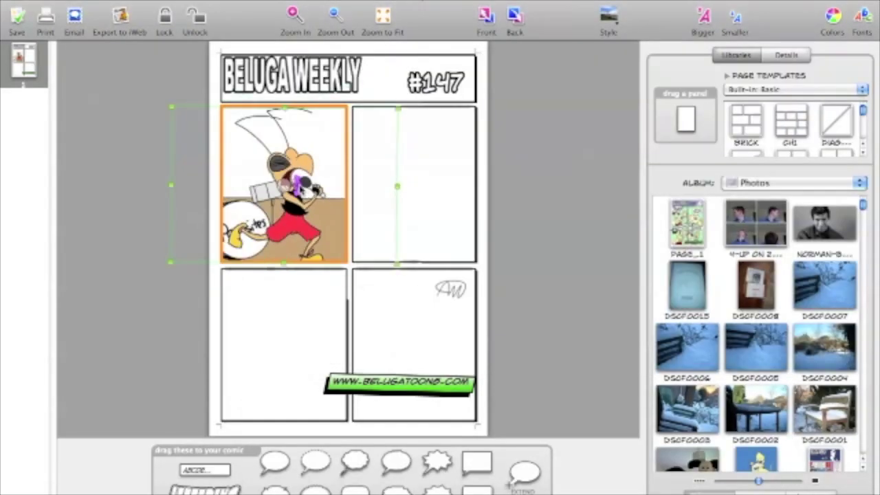
{"action": "left_click", "coordinate": [169, 255]}
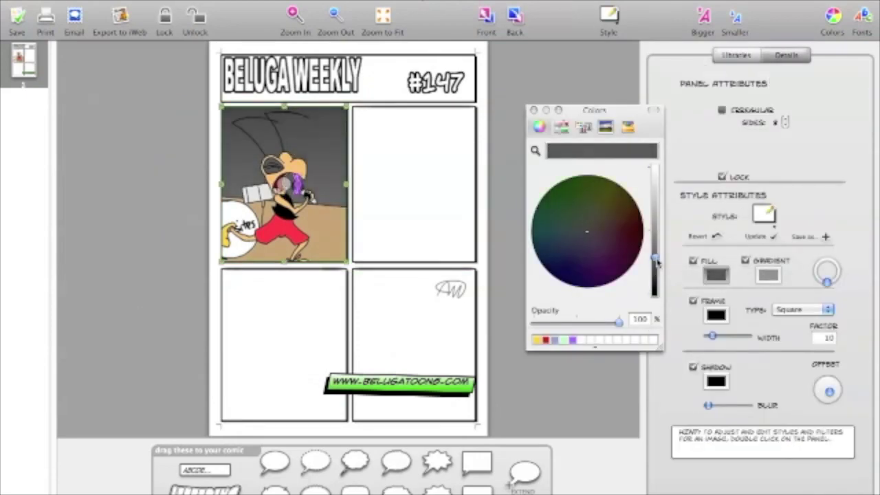
{"action": "left_click", "coordinate": [548, 115]}
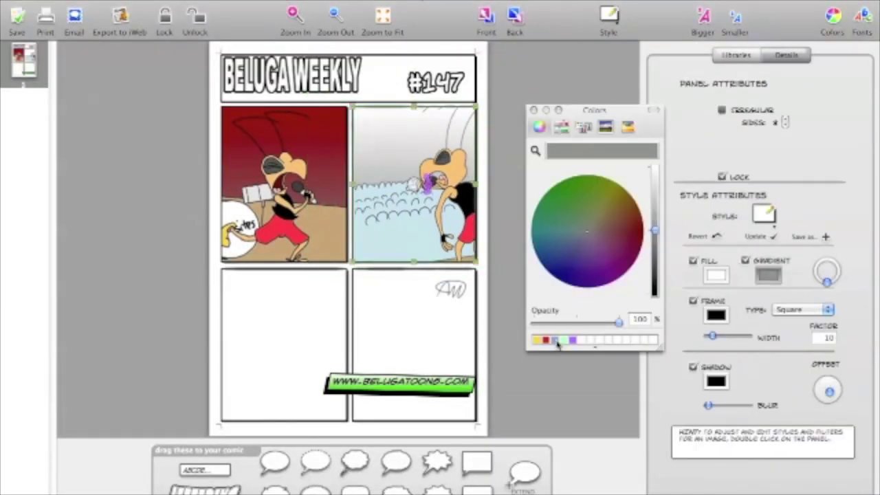
- Set the second comic panel's gradient background colour to pale yellow
{"action": "left_click", "coordinate": [583, 127]}
{"action": "left_click", "coordinate": [569, 220]}
{"action": "left_click", "coordinate": [539, 127]}
{"action": "left_click", "coordinate": [611, 216]}
{"action": "left_click", "coordinate": [600, 208]}
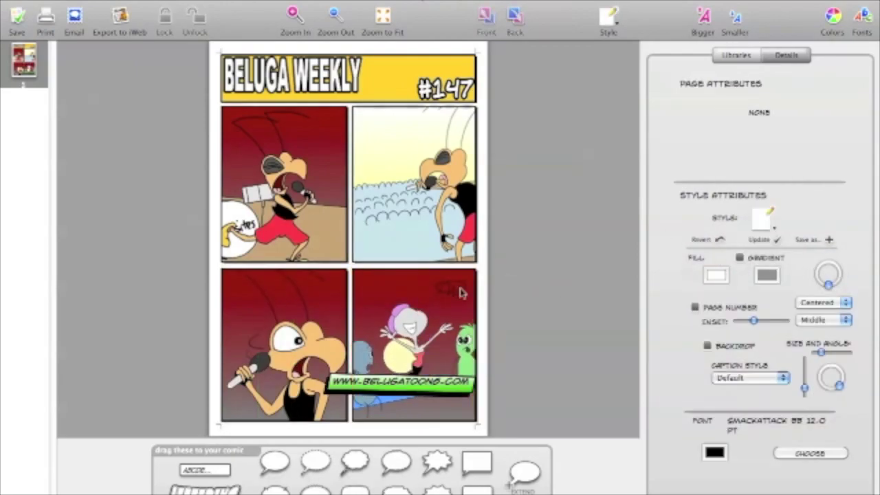
- Give the fourth comic panel a golden-yellow to brown gradient background and reposition its image lower in the panel
{"action": "left_click", "coordinate": [460, 292]}
{"action": "left_click", "coordinate": [605, 232]}
{"action": "double_click", "coordinate": [440, 303]}
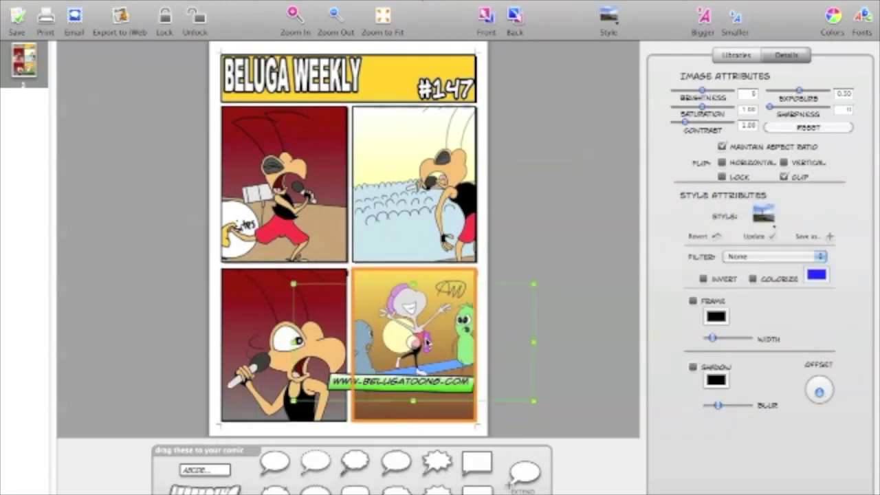
{"action": "left_click", "coordinate": [530, 291]}
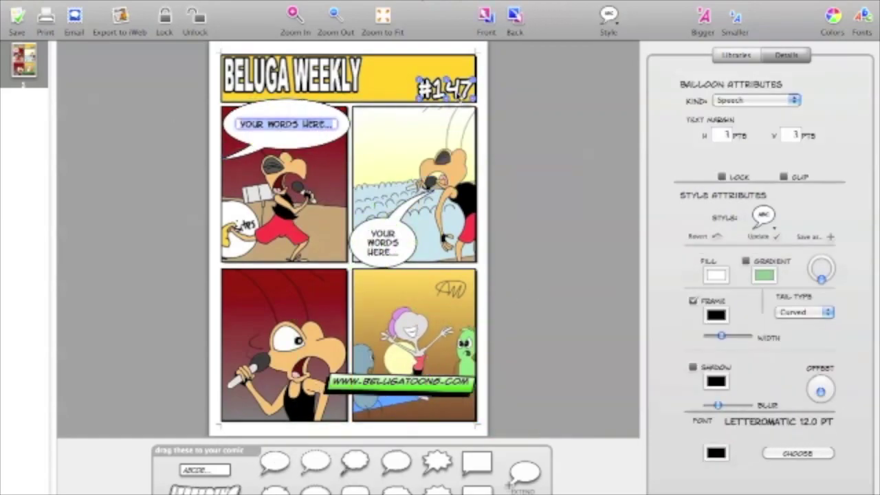
- Letter the first panel's exclamation balloon "...AND THE ONLY THING THAT KEEPS ME SANE..." and the second's "...IS THE LOVE YOU INJECT INTO MY VEINS..."
{"action": "type", "text": "...AND THE ONLY THING THAT KEEPS ME SANE..."}
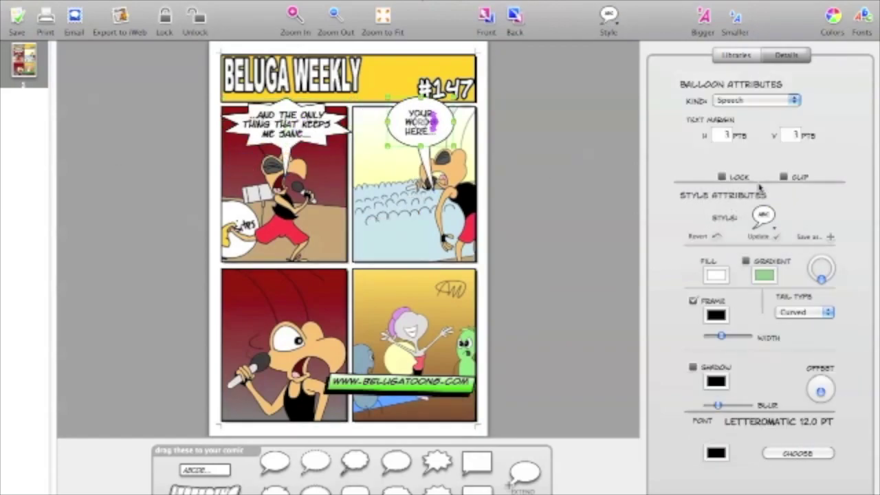
{"action": "type", "text": "E YOU INJECT INTO MY VEIN"}
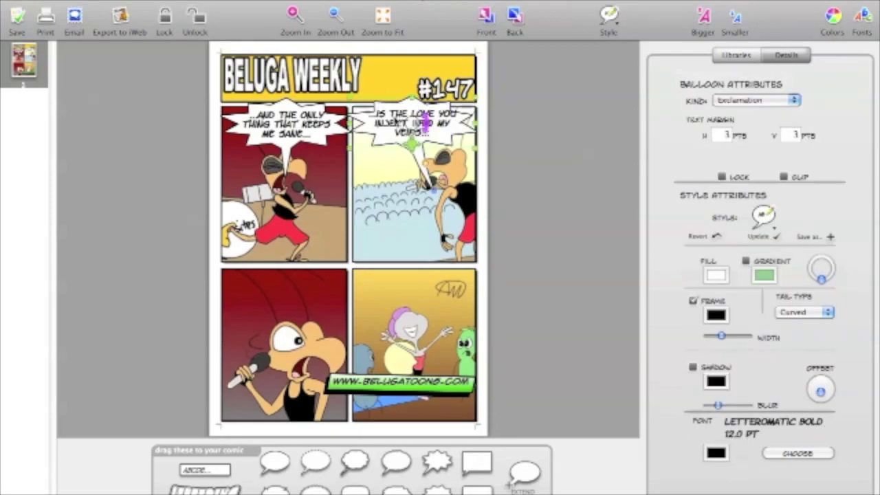
{"action": "left_click", "coordinate": [223, 262]}
- Add exclamation balloons reading "... AND THIS TIME IT IS..." and "FINAL..." to the third panel
{"action": "left_click_drag", "start_coordinate": [276, 462], "coordinate": [280, 296]}
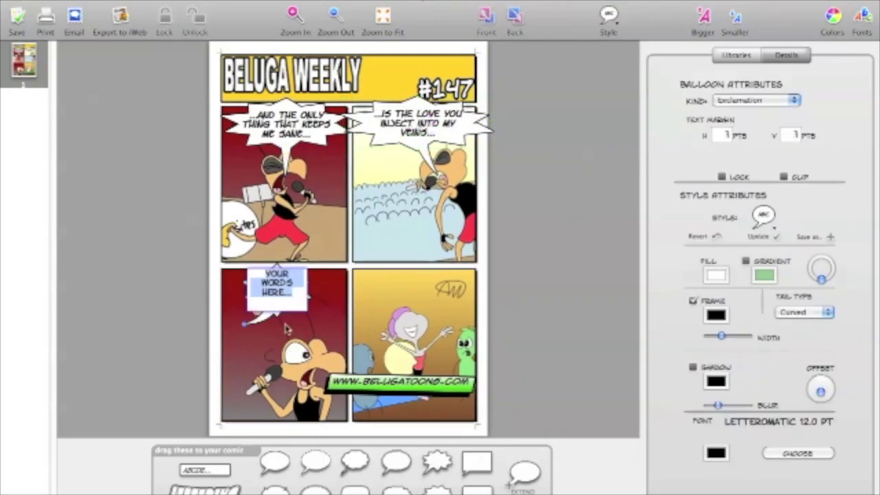
{"action": "type", "text": "... AND THIS TIME IT IS..."}
{"action": "left_click", "coordinate": [244, 323]}
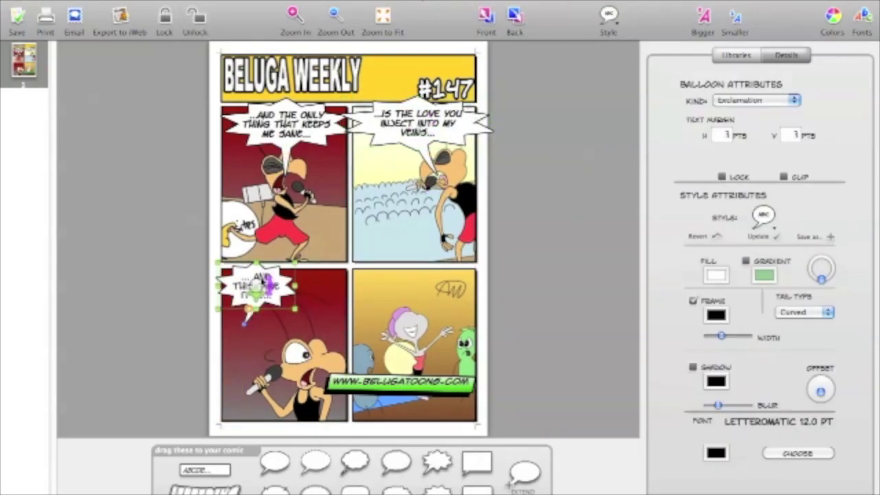
{"action": "left_click_drag", "start_coordinate": [396, 460], "coordinate": [376, 313]}
{"action": "type", "text": "FINAL..."}
{"action": "key", "text": "Escape"}
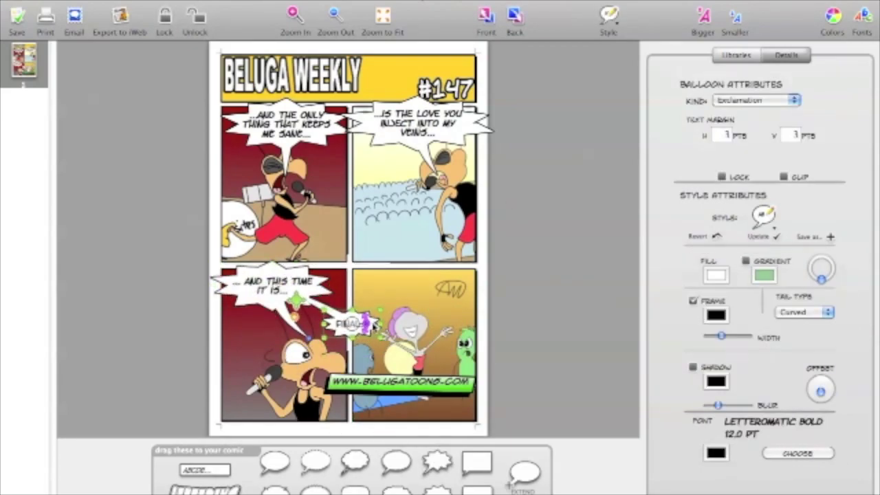
{"action": "left_click", "coordinate": [190, 349]}
- Add speech balloons reading "HEY, KNOCK THAT OFF!" and "YEAH! WE'RE TRYING TO LISTEN!" to the fourth panel
{"action": "left_click_drag", "start_coordinate": [315, 462], "coordinate": [381, 283]}
{"action": "type", "text": "HEY, KNOCK THAT OFF!"}
{"action": "key", "text": "Escape"}
{"action": "left_click", "coordinate": [379, 283]}
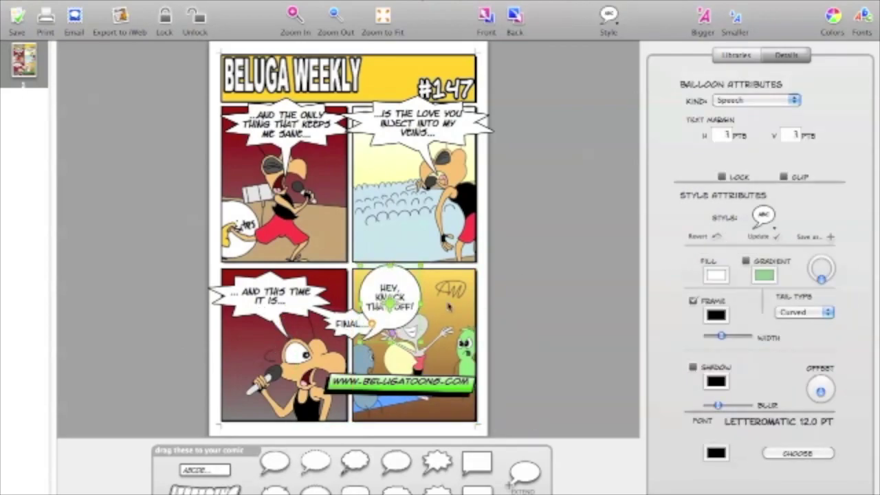
{"action": "left_click", "coordinate": [187, 175]}
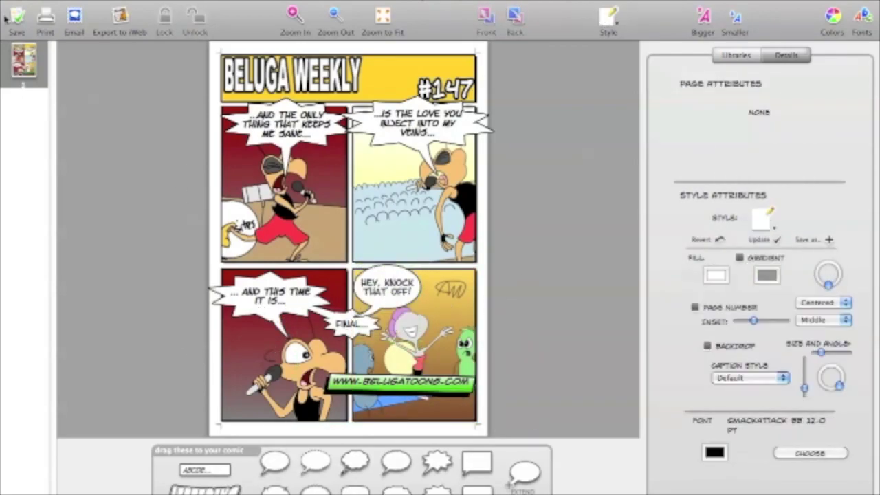
{"action": "left_click_drag", "start_coordinate": [477, 462], "coordinate": [447, 289]}
{"action": "type", "text": "YEAH! WE'RE TRYING TO LISTEN!"}
- Change the "FINAL..." balloon's kind to Speech
{"action": "left_click", "coordinate": [347, 317]}
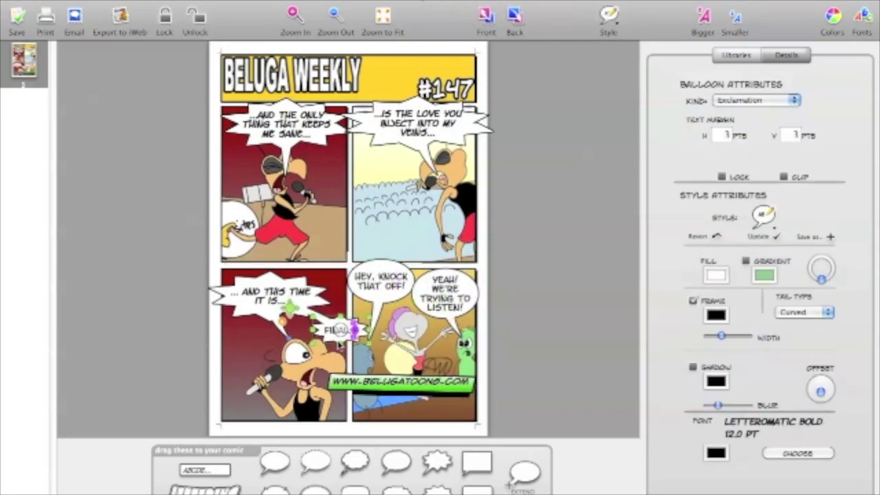
{"action": "left_click", "coordinate": [757, 100]}
{"action": "left_click", "coordinate": [736, 67]}
{"action": "left_click", "coordinate": [184, 326]}
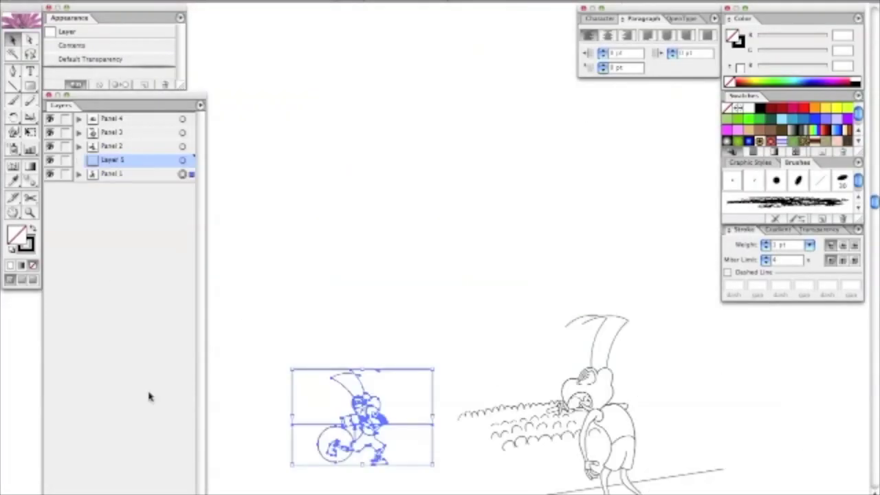
- Switch to Illustrator and set up a new top layer named Beluga for drawing, with the panel layers locked
{"action": "left_click", "coordinate": [239, 113]}
{"action": "type", "text": "Roughs"}
{"action": "key", "text": "Return"}
- Brush the beluga's domed head with its mouth, heavy-lidded eye and an ear plug above the panel drawings
{"action": "key", "text": "b"}
{"action": "scroll", "coordinate": [361, 240], "scroll_direction": "up", "scroll_amount": 3}
{"action": "left_click_drag", "start_coordinate": [337, 232], "coordinate": [338, 288]}
{"action": "left_click_drag", "start_coordinate": [336, 288], "coordinate": [399, 277]}
{"action": "mouse_move", "coordinate": [614, 211]}
{"action": "left_mouse_down"}
{"action": "mouse_move", "coordinate": [367, 178]}
{"action": "mouse_move", "coordinate": [351, 231]}
{"action": "left_mouse_up"}
{"action": "left_click_drag", "start_coordinate": [612, 227], "coordinate": [617, 225]}
{"action": "key", "text": "super+minus"}
{"action": "left_click", "coordinate": [416, 176], "text": "super"}
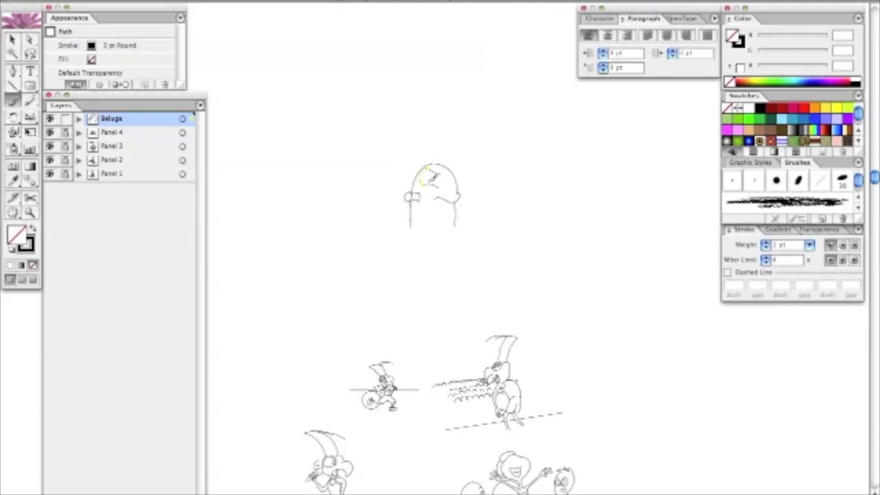
- Rotate the beluga's head clockwise, redraw its back line, and brush both flippers and a second ear plug
{"action": "key", "text": "super+plus"}
{"action": "key", "text": "super+minus"}
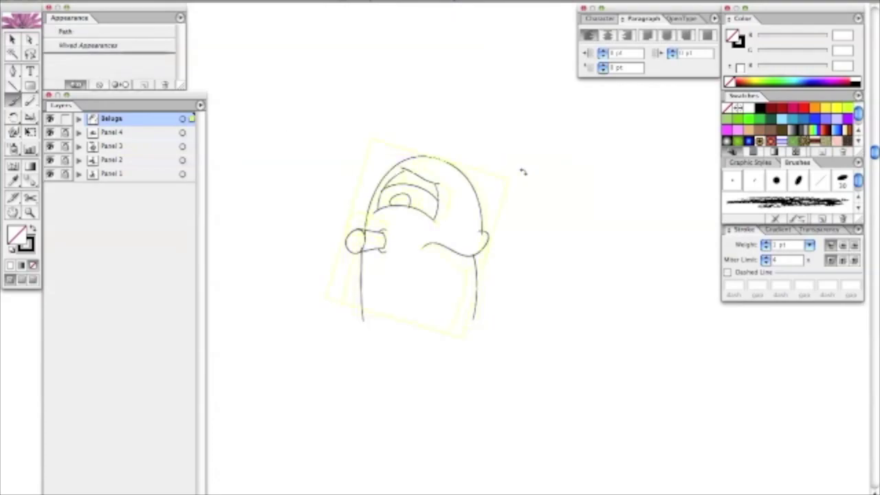
{"action": "left_click_drag", "start_coordinate": [338, 297], "coordinate": [359, 238]}
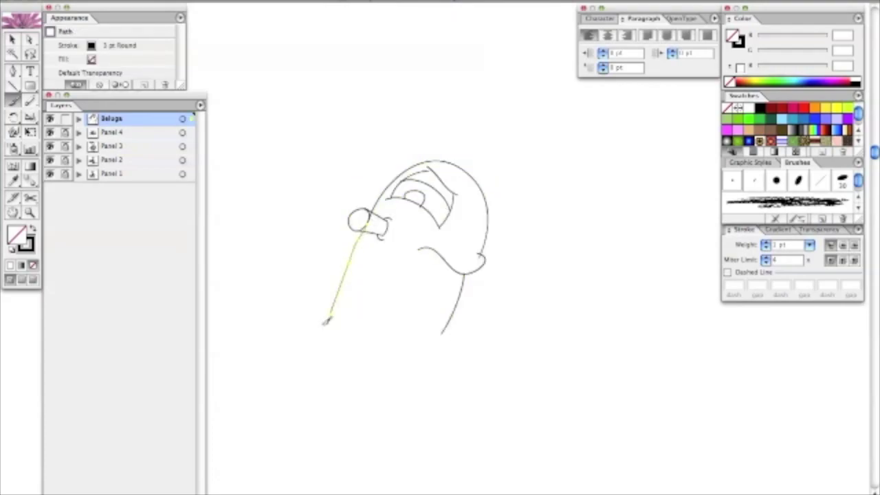
{"action": "left_click_drag", "start_coordinate": [306, 298], "coordinate": [373, 251]}
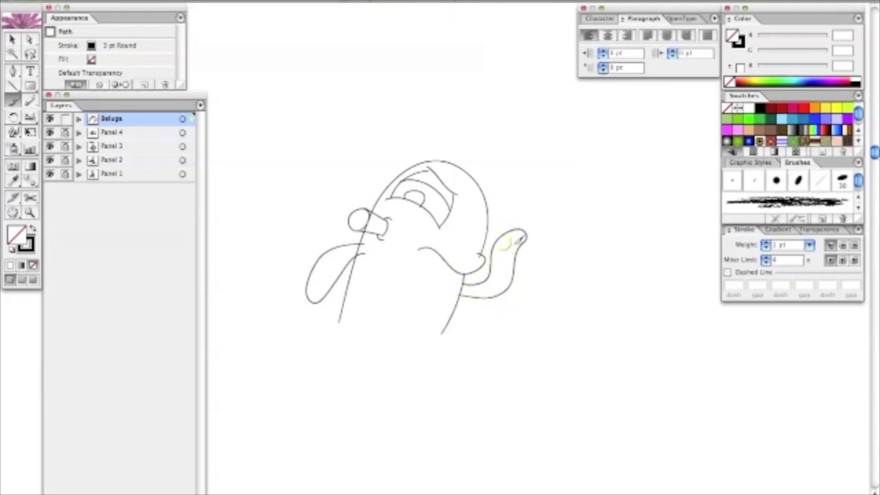
{"action": "key", "text": "ctrl+shift+a"}
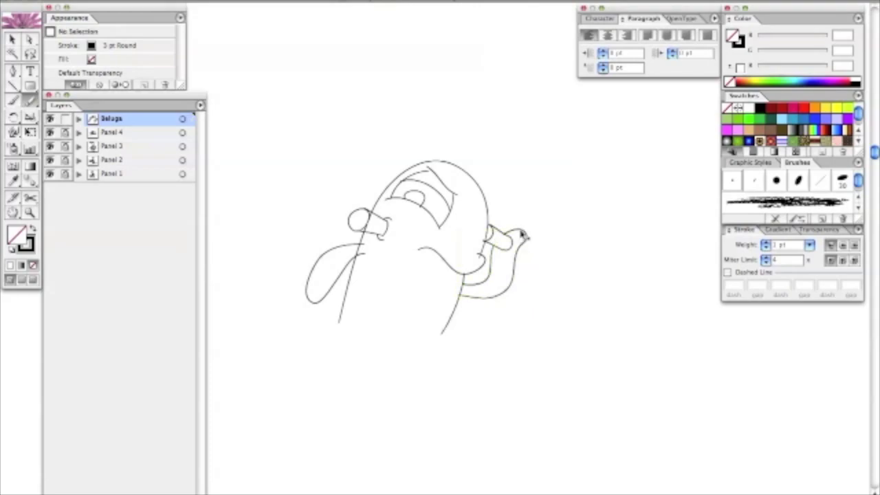
- Erase the flipper lines crossing the second ear plug and brush the plug's curved end
{"action": "left_click_drag", "start_coordinate": [249, 156], "coordinate": [515, 305]}
{"action": "key", "text": "ctrl+shift+a"}
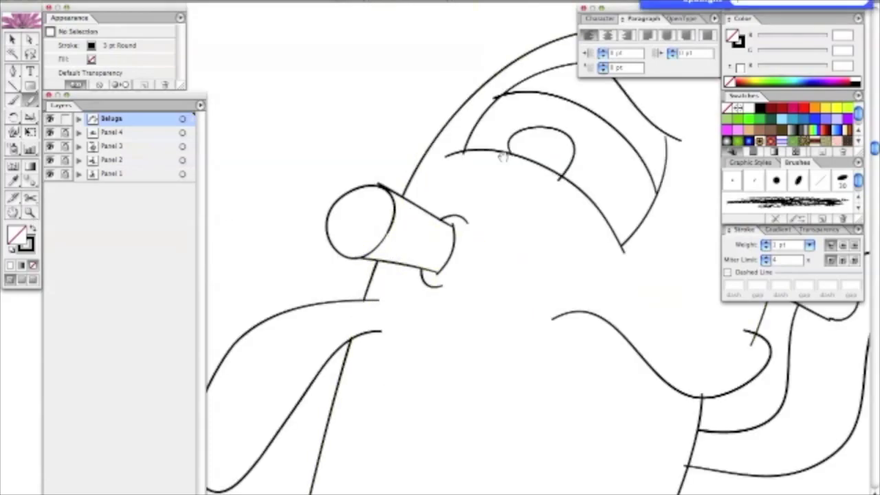
{"action": "key", "text": "ctrl+minus"}
{"action": "key", "text": "ctrl+plus"}
{"action": "left_click_drag", "start_coordinate": [526, 234], "coordinate": [510, 286]}
{"action": "left_click", "coordinate": [571, 260], "text": "ctrl"}
{"action": "left_click_drag", "start_coordinate": [568, 260], "coordinate": [642, 270]}
{"action": "key", "text": "ctrl+shift+a"}
{"action": "key", "text": "ctrl+z"}
{"action": "key", "text": "ctrl+shift+a"}
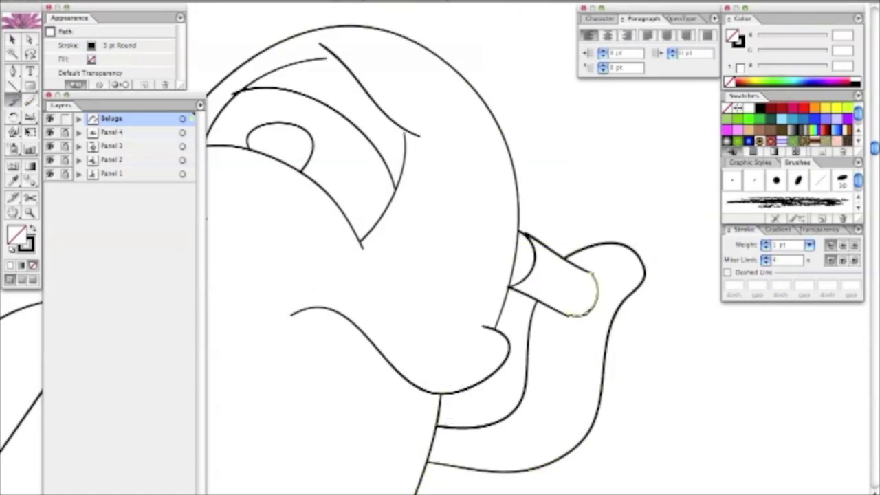
- Copy the whole beluga drawing and paste it into a new 1288 by 1010 pixel Photoshop document
{"action": "key", "text": "ctrl+minus"}
{"action": "key", "text": "ctrl+a"}
{"action": "key", "text": "ctrl+c"}
{"action": "left_click", "coordinate": [93, 490]}
{"action": "key", "text": "ctrl+n"}
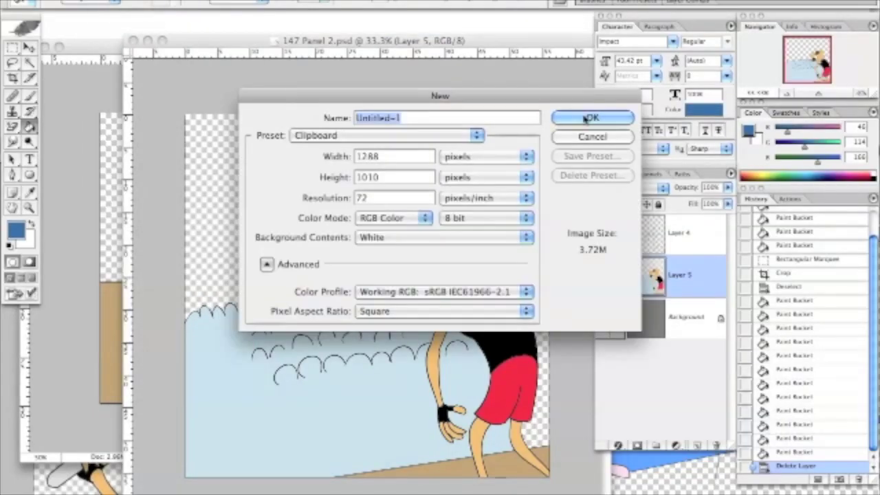
{"action": "key", "text": "Return"}
{"action": "key", "text": "ctrl+v"}
- Fill the background with grey and add a new layer beneath the beluga line art
{"action": "left_click", "coordinate": [141, 1]}
{"action": "left_click", "coordinate": [150, 187]}
{"action": "key", "text": "Return"}
{"action": "key", "text": "ctrl+shift+n"}
{"action": "key", "text": "ctrl+minus"}
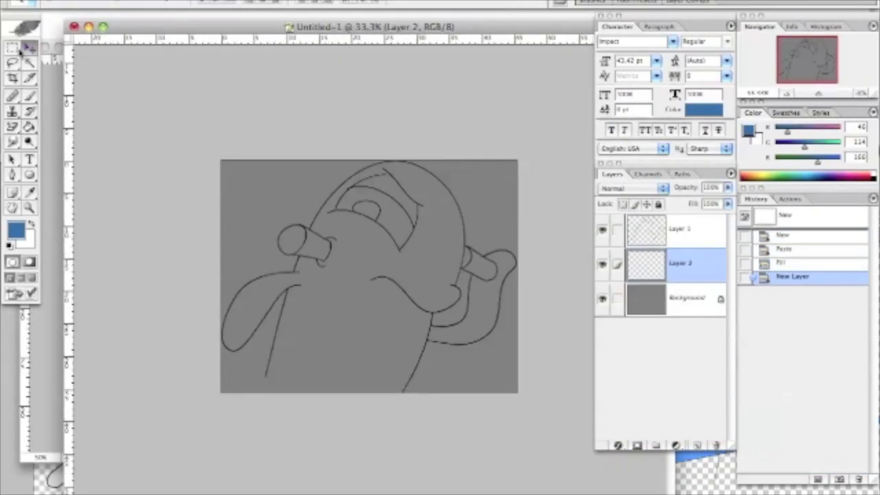
- Crop the image to the beluga drawing, then fill its body white and its pupil black
{"action": "left_click_drag", "start_coordinate": [220, 169], "coordinate": [517, 383]}
{"action": "left_click", "coordinate": [168, 2]}
{"action": "left_click", "coordinate": [167, 138]}
{"action": "left_click", "coordinate": [382, 220]}
{"action": "left_click", "coordinate": [366, 218]}
- Fill the beluga's ear plugs with yellow #FFE867 and a darker golden yellow
{"action": "left_click", "coordinate": [16, 229]}
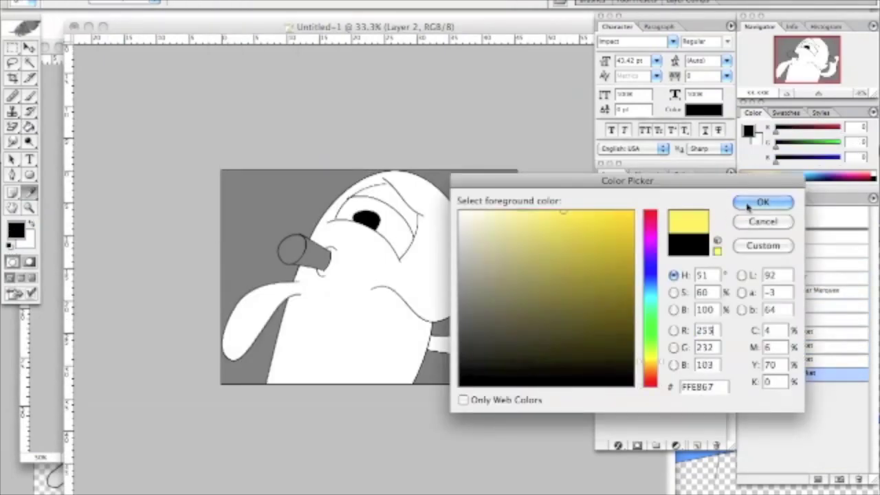
{"action": "left_click", "coordinate": [763, 201]}
{"action": "left_click", "coordinate": [292, 249]}
{"action": "left_click", "coordinate": [17, 229]}
{"action": "left_click", "coordinate": [763, 202]}
{"action": "left_click", "coordinate": [302, 258]}
- Brush a white highlight onto the beluga's pupil and hide the grey background
{"action": "key", "text": "x"}
{"action": "key", "text": "b"}
{"action": "left_click", "coordinate": [367, 221]}
{"action": "left_click", "coordinate": [368, 220]}
{"action": "left_click", "coordinate": [602, 292]}
- Save the coloured drawing as 147 Beluga.psd in the Beluga Weekly 147 folder
{"action": "left_click", "coordinate": [117, 4]}
{"action": "left_click", "coordinate": [132, 118]}
{"action": "type", "text": "147 Beluga"}
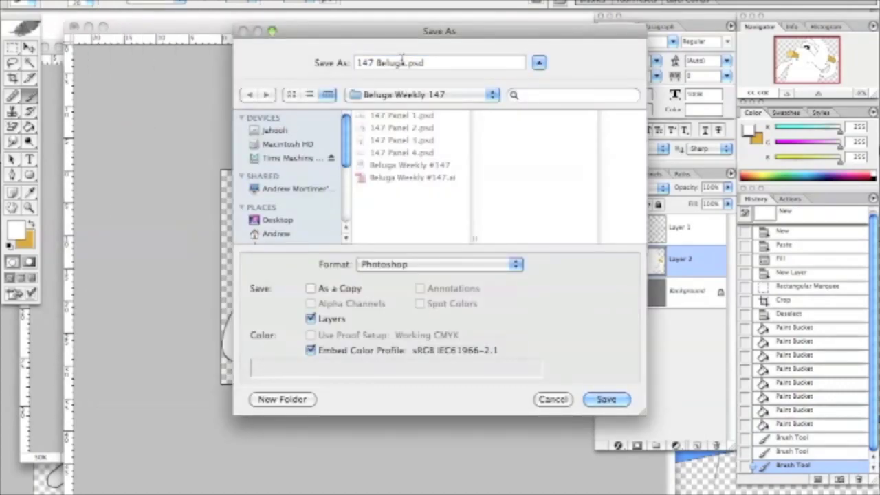
{"action": "key", "text": "Return"}
- Switch to Comic Life, place 147 Beluga.psd in the title banner and recolour the banner purple
{"action": "left_click", "coordinate": [65, 2]}
{"action": "left_click", "coordinate": [69, 95]}
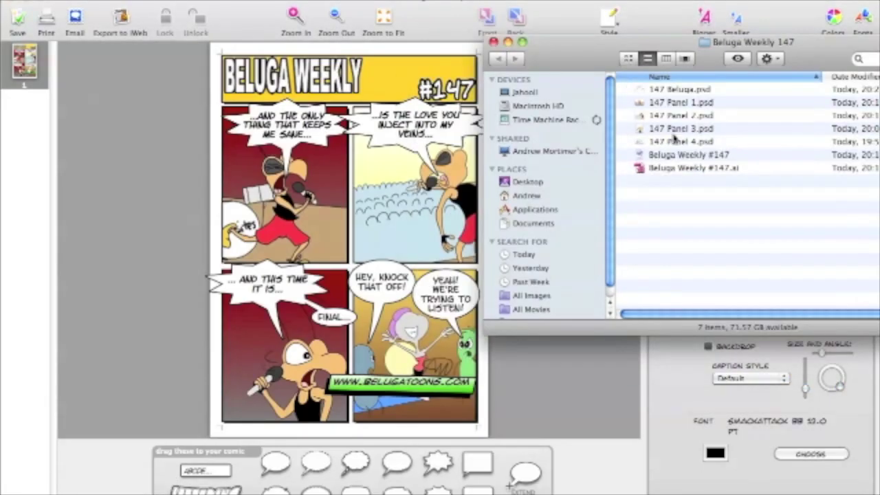
{"action": "left_click_drag", "start_coordinate": [697, 87], "coordinate": [475, 76]}
{"action": "left_click", "coordinate": [585, 207]}
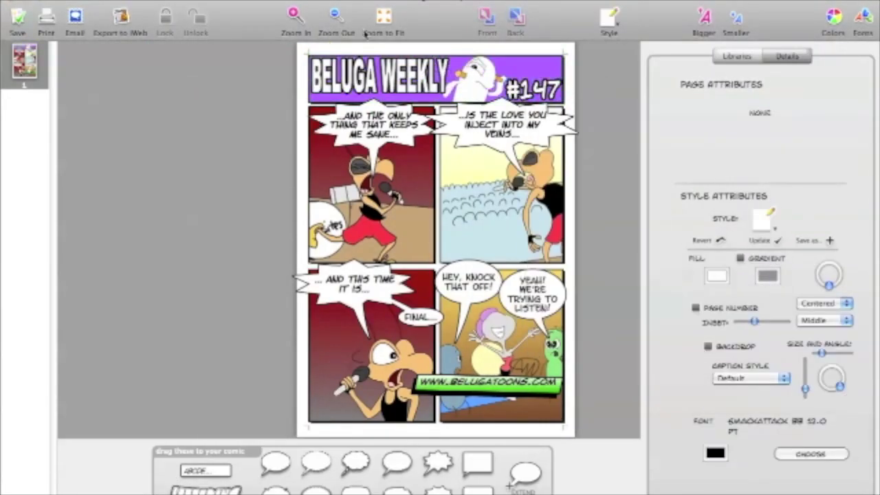
{"action": "left_click", "coordinate": [372, 206]}
{"action": "left_click", "coordinate": [563, 206]}
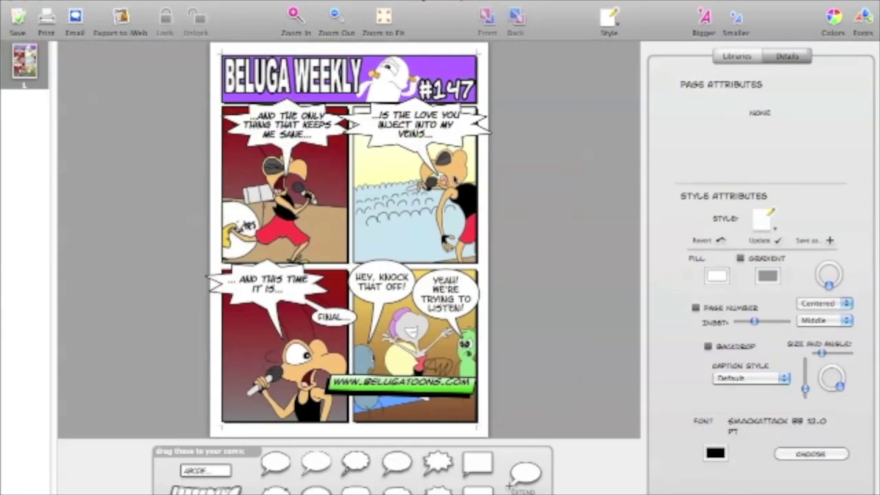
- Place a copy of the second panel's balloon beside the page and rearrange the original balloon and its tail
{"action": "left_click", "coordinate": [362, 138]}
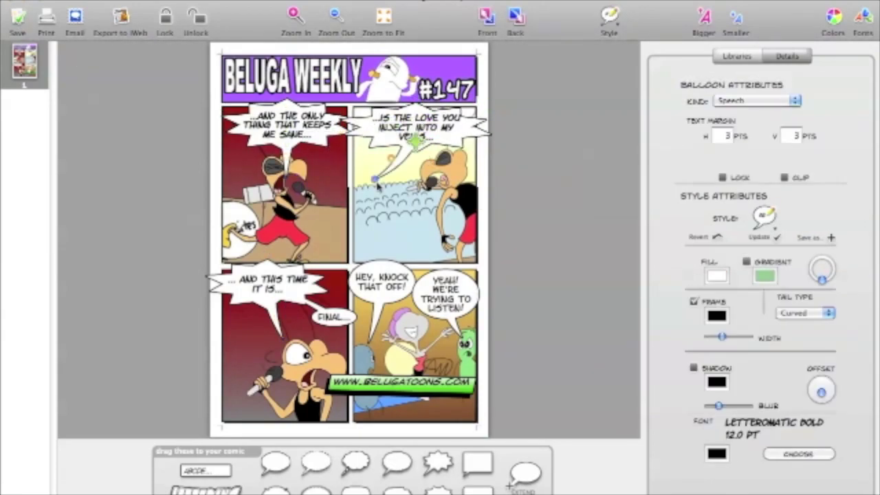
{"action": "left_click_drag", "start_coordinate": [359, 137], "coordinate": [430, 223]}
{"action": "left_click_drag", "start_coordinate": [438, 490], "coordinate": [383, 131]}
{"action": "left_click_drag", "start_coordinate": [320, 147], "coordinate": [471, 151]}
- Undo and reapply the recent edits to the second panel's balloon and its tail
{"action": "key", "text": "super+z"}
{"action": "key", "text": "super+shift+z"}
{"action": "key", "text": "super+z"}
{"action": "key", "text": "super+z"}
{"action": "key", "text": "super+shift+z"}
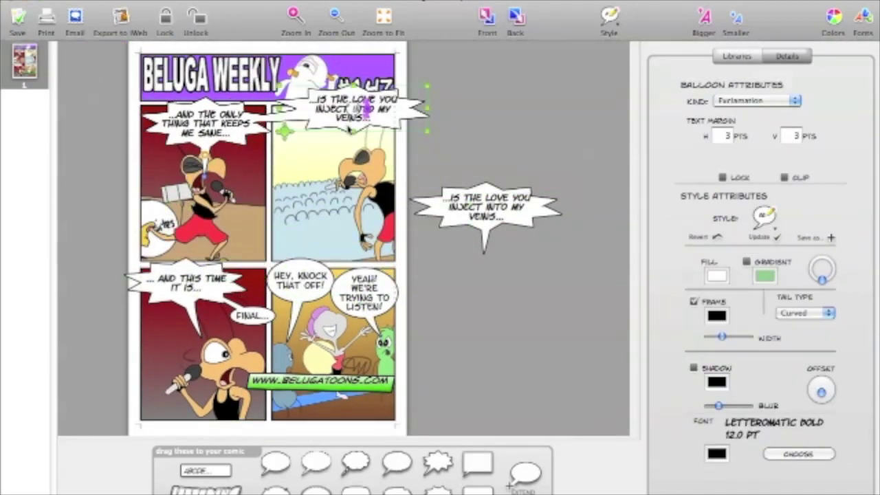
{"action": "key", "text": "super+shift+z"}
{"action": "key", "text": "super+shift+z"}
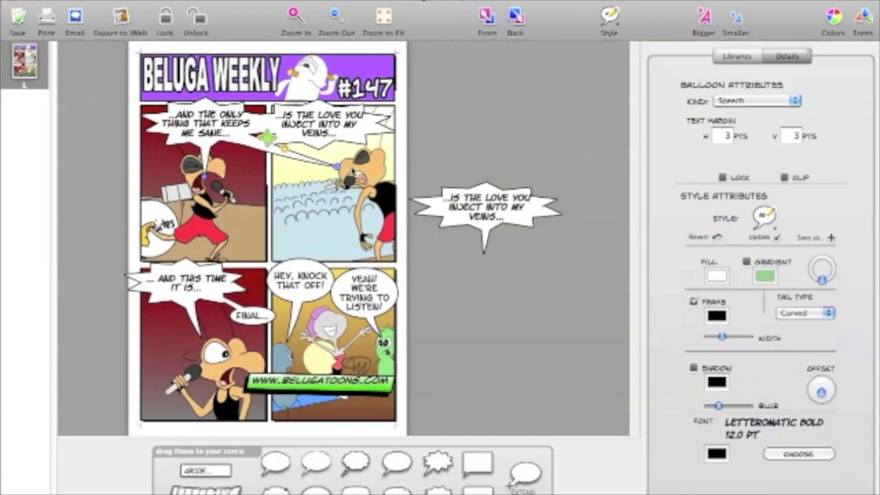
{"action": "key", "text": "super+z"}
{"action": "key", "text": "super+shift+z"}
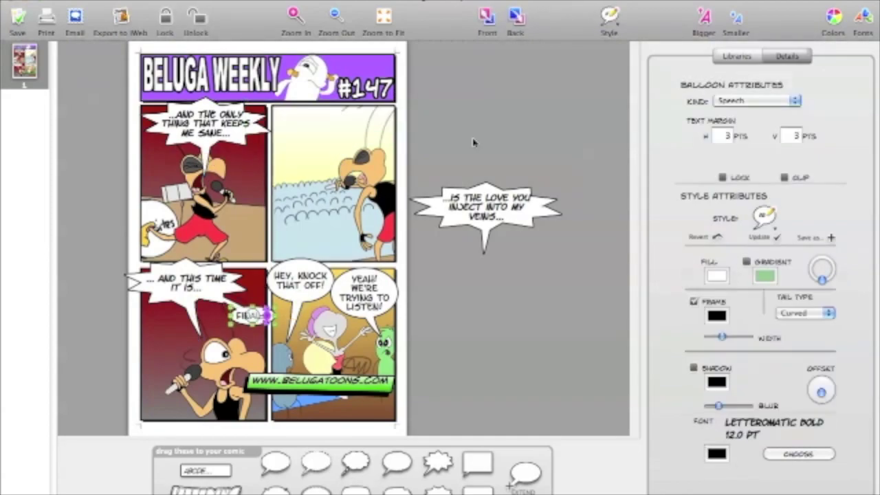
{"action": "key", "text": "super+shift+z"}
{"action": "key", "text": "super+z"}
- Export the finished comic page as an image and preview it full screen
{"action": "left_click", "coordinate": [110, 2]}
{"action": "left_click", "coordinate": [155, 172]}
{"action": "left_click", "coordinate": [584, 300]}
{"action": "key", "text": "space"}
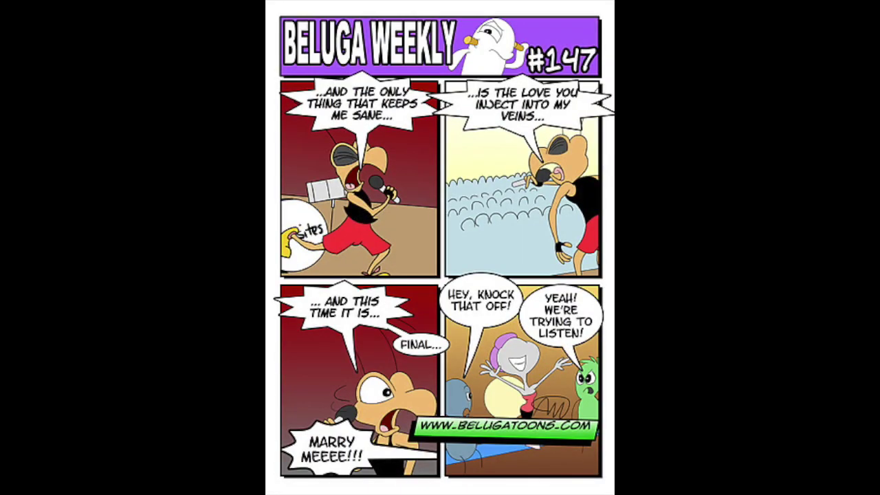